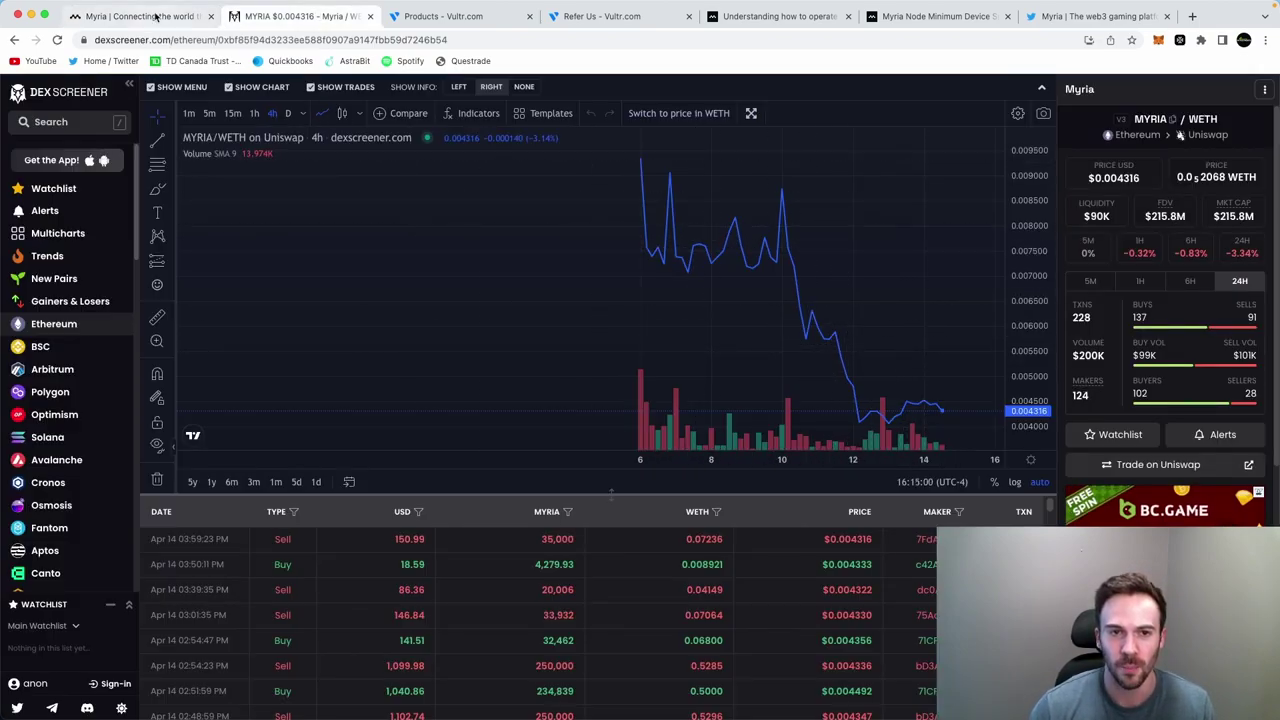
Step: Check the price of a Myria Node License on the purchase page
key("ctrl+shift+Tab")
left_click_drag(1138, 254, 1203, 243)
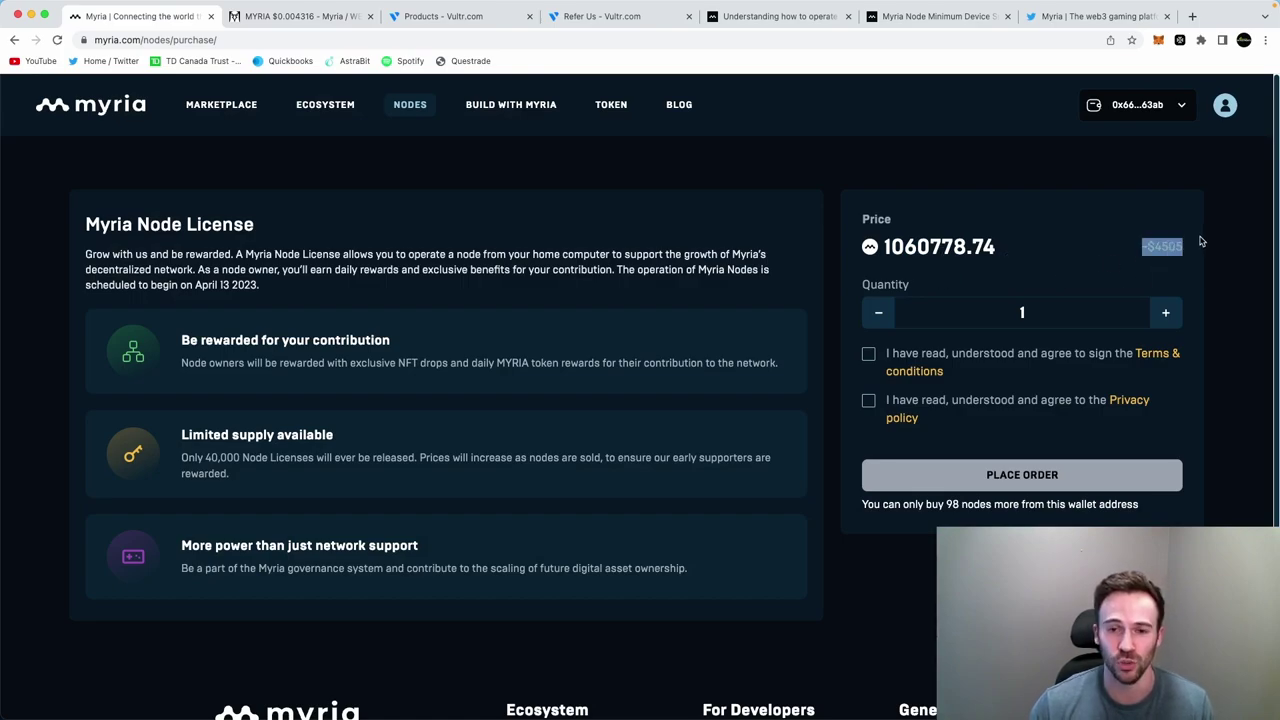
key("super+Tab")
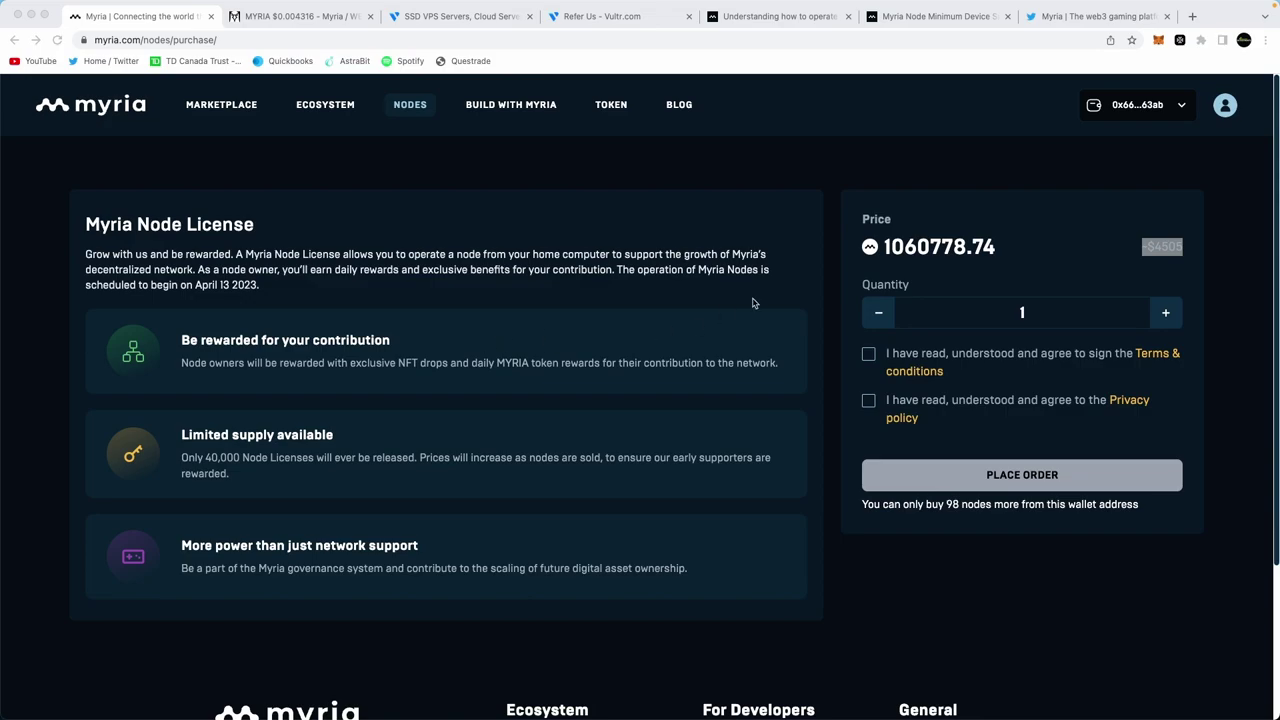
Step: Review Myria's guide for creating a VPS and its tweet announcing the node launch
left_click(790, 16)
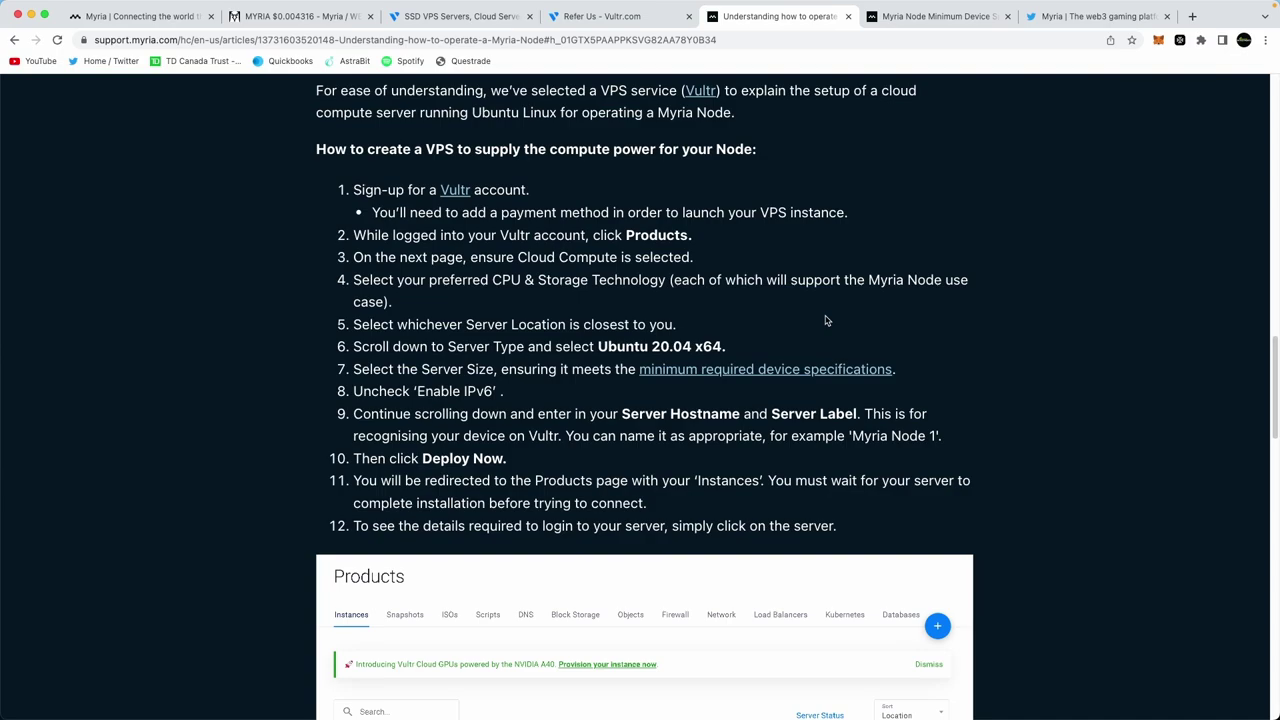
left_click(1072, 12)
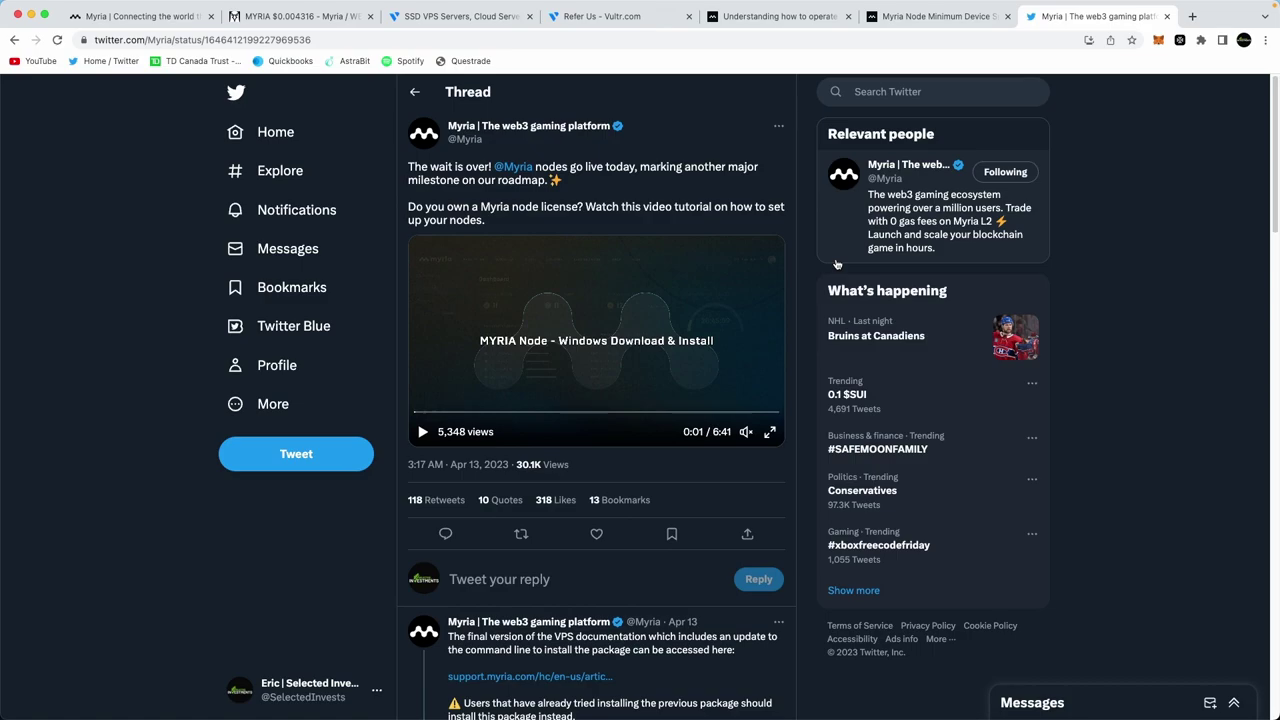
left_click(778, 18)
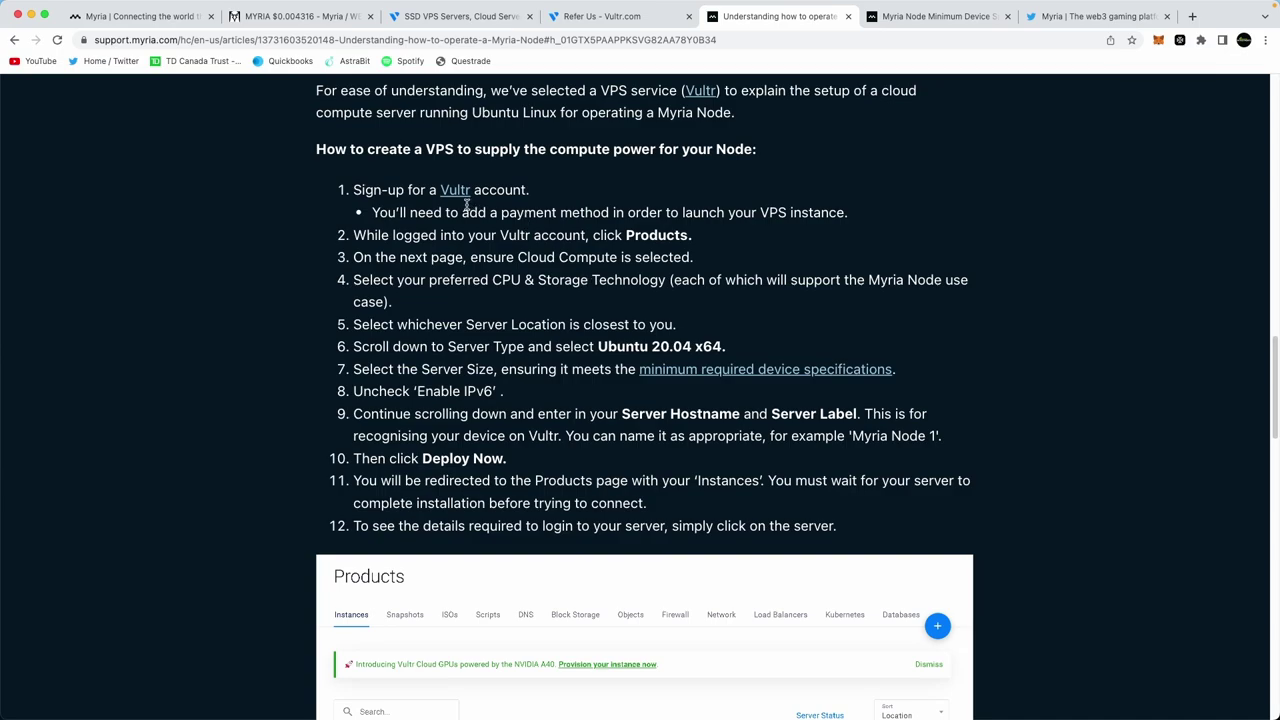
Step: View the Vultr homepage and read the referral program's Give $100, Get $35 conditions
left_click(465, 16)
mouse_move(490, 124)
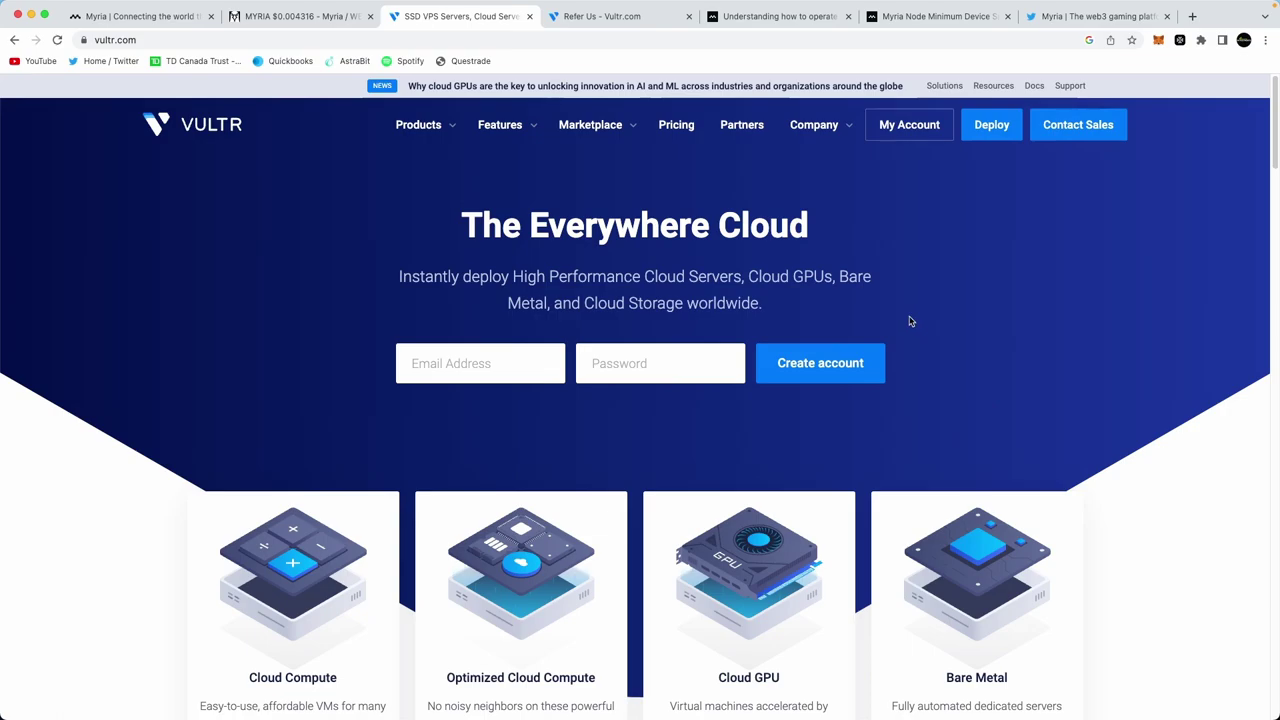
left_click(600, 20)
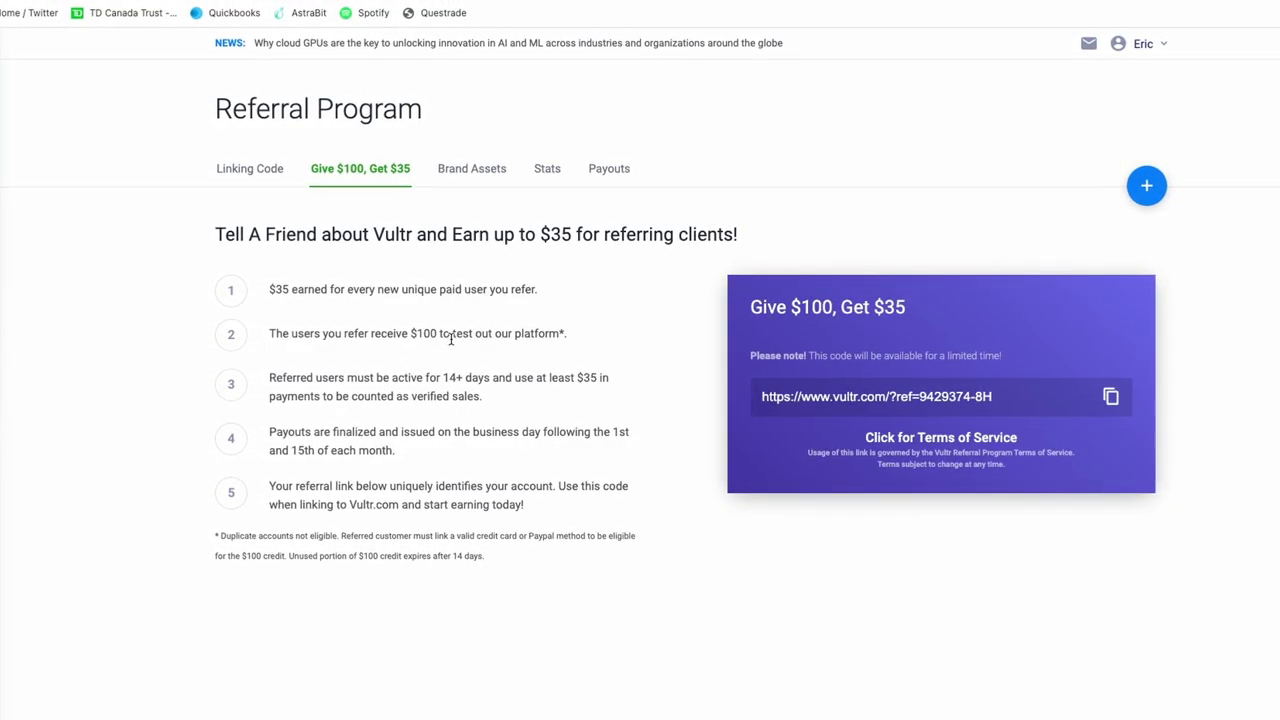
left_click_drag(395, 378, 464, 380)
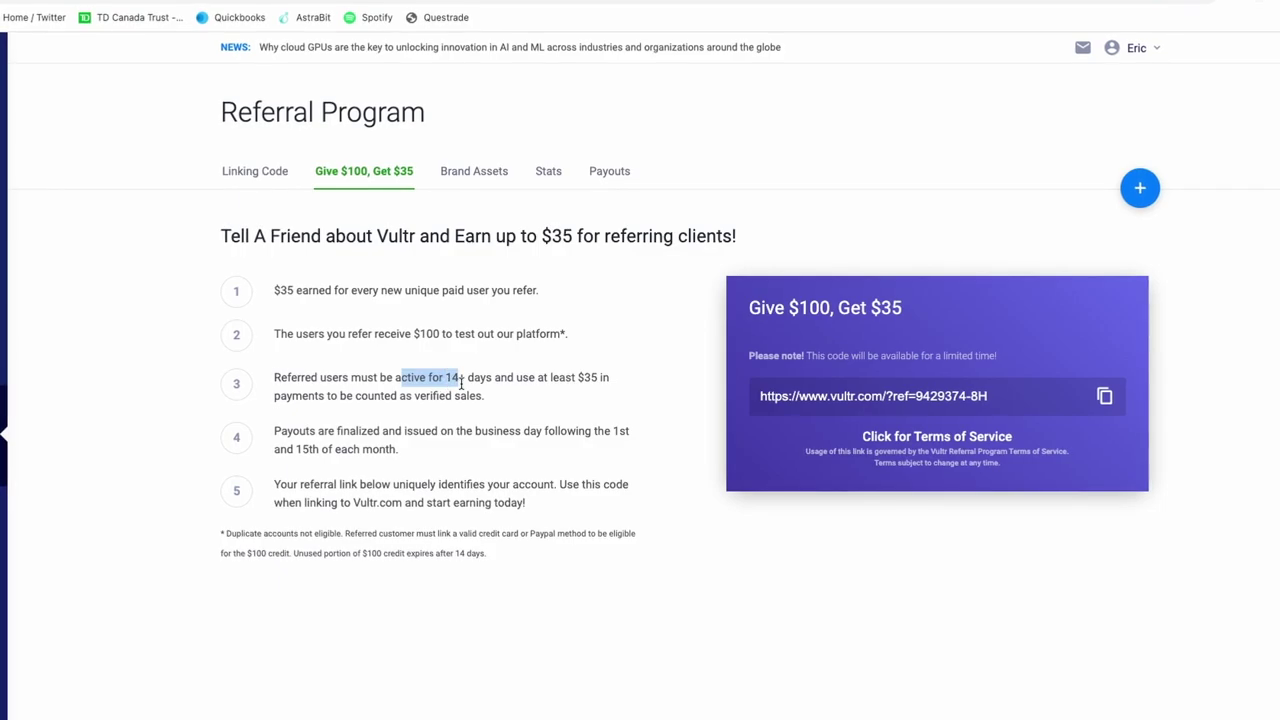
left_click_drag(563, 378, 577, 409)
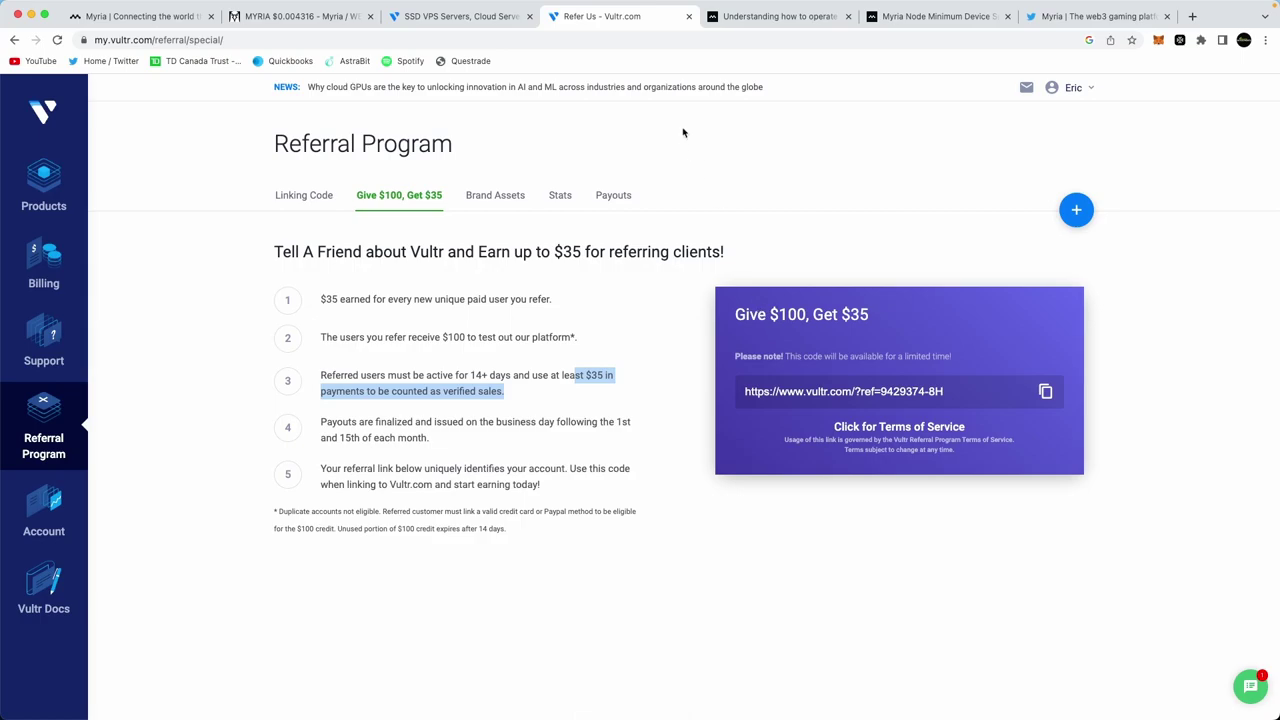
Step: Review the minimum device specifications for a Myria Node, including disk space, processor and internet connection
key("super+6")
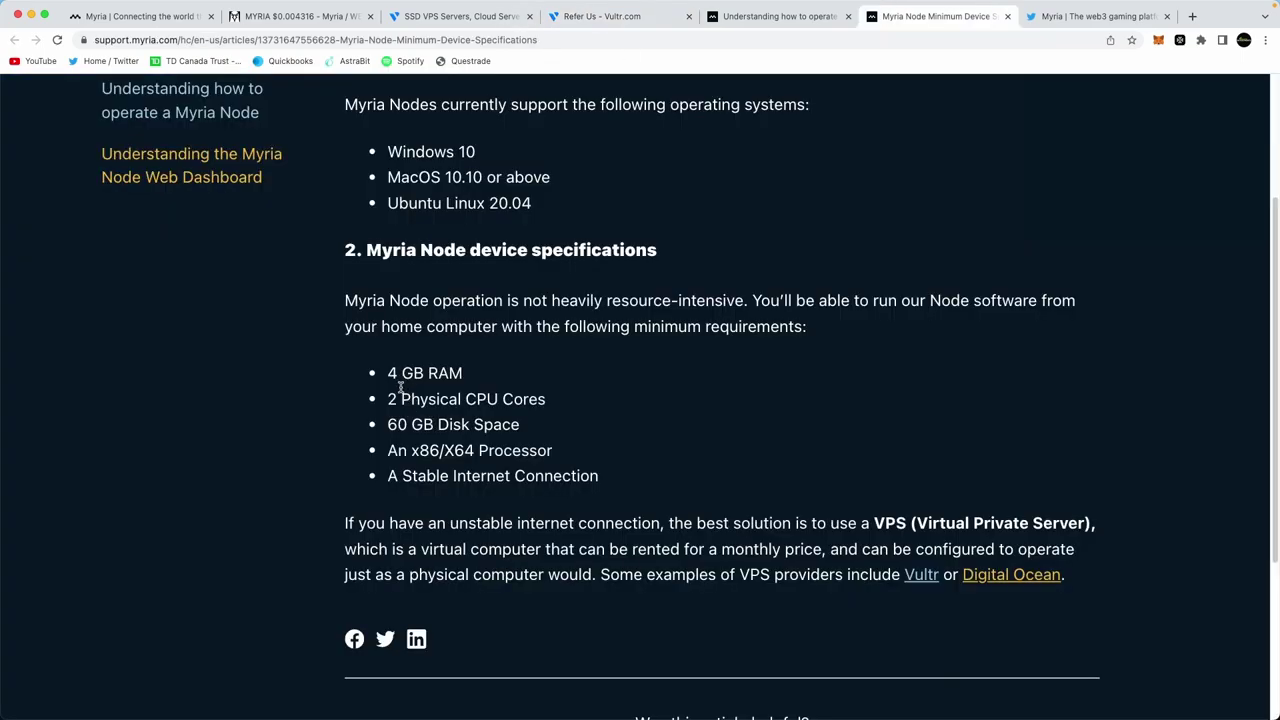
left_click_drag(392, 373, 481, 424)
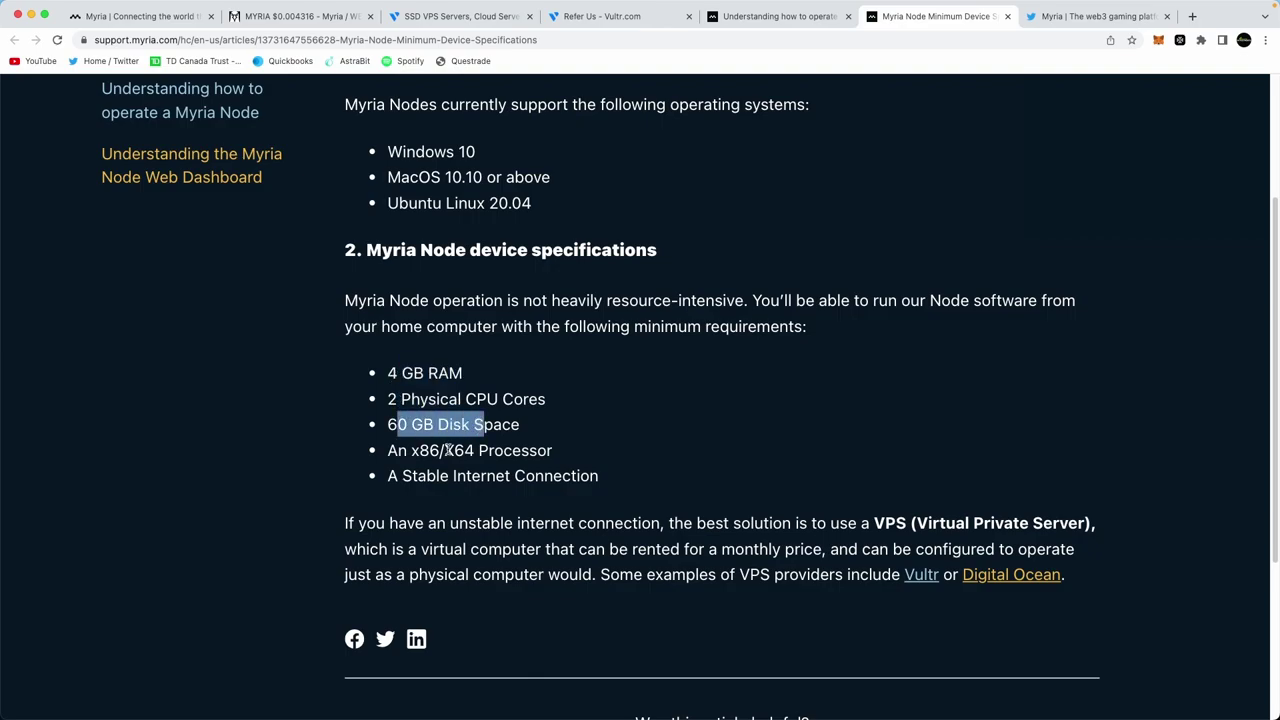
left_click_drag(410, 450, 552, 450)
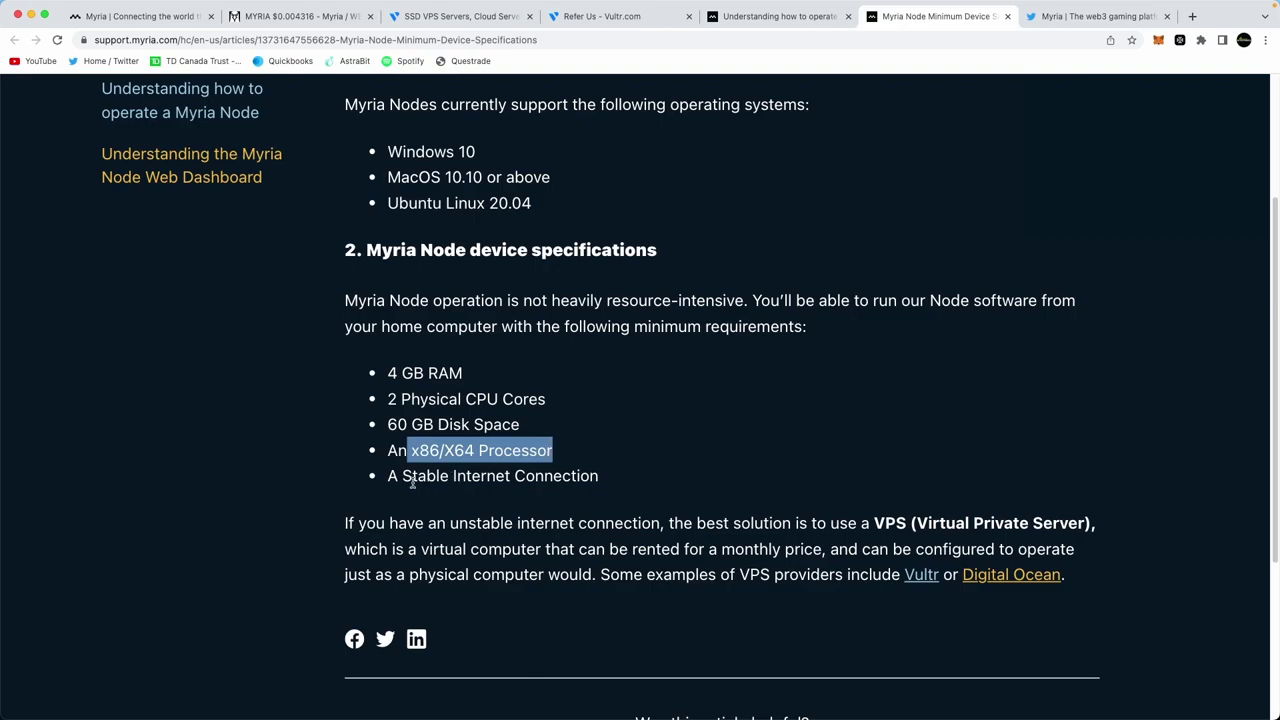
left_click_drag(407, 477, 532, 476)
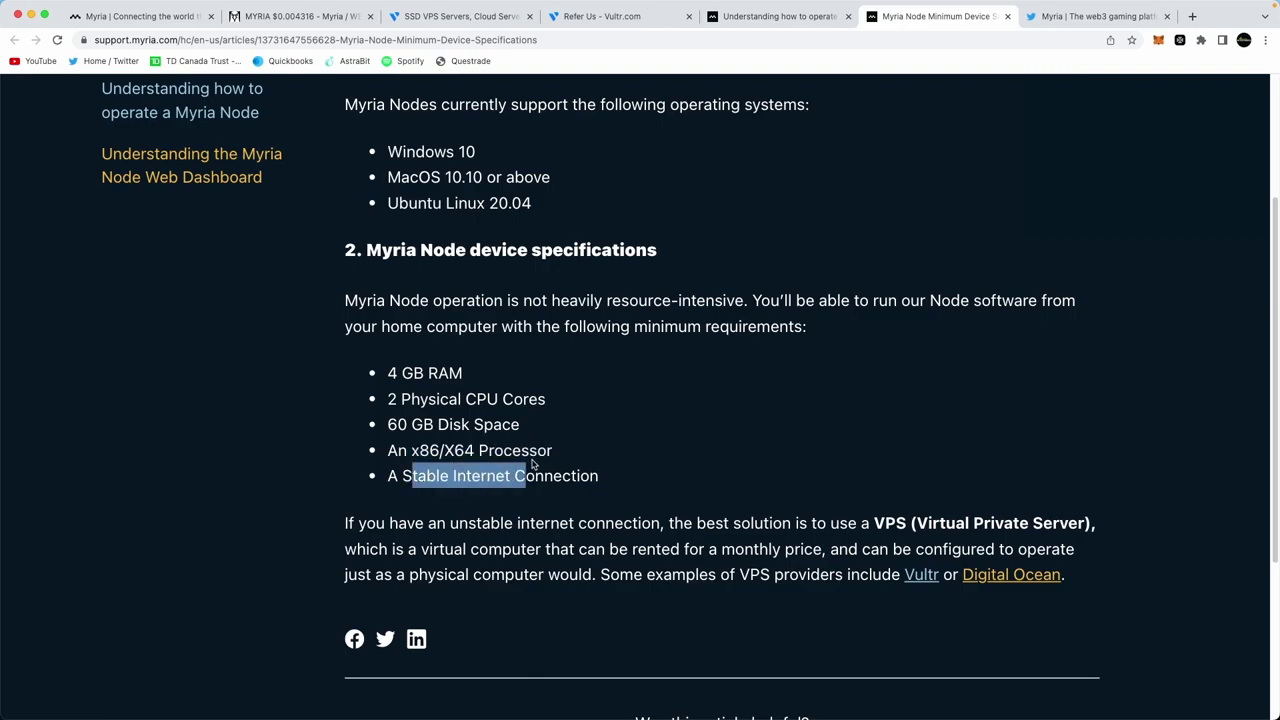
Step: Start deploying a new Vultr instance from the Cloud Compute product page and choose Cloud Compute as the server
left_click(463, 18)
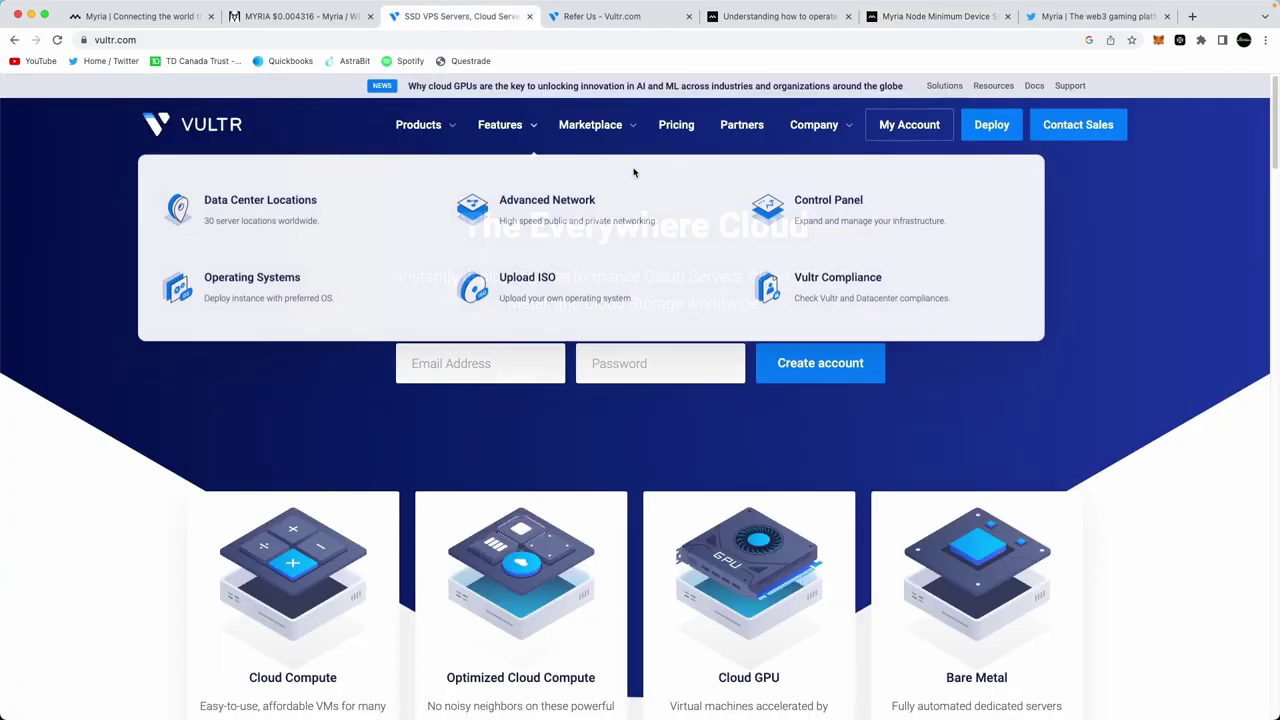
mouse_move(410, 133)
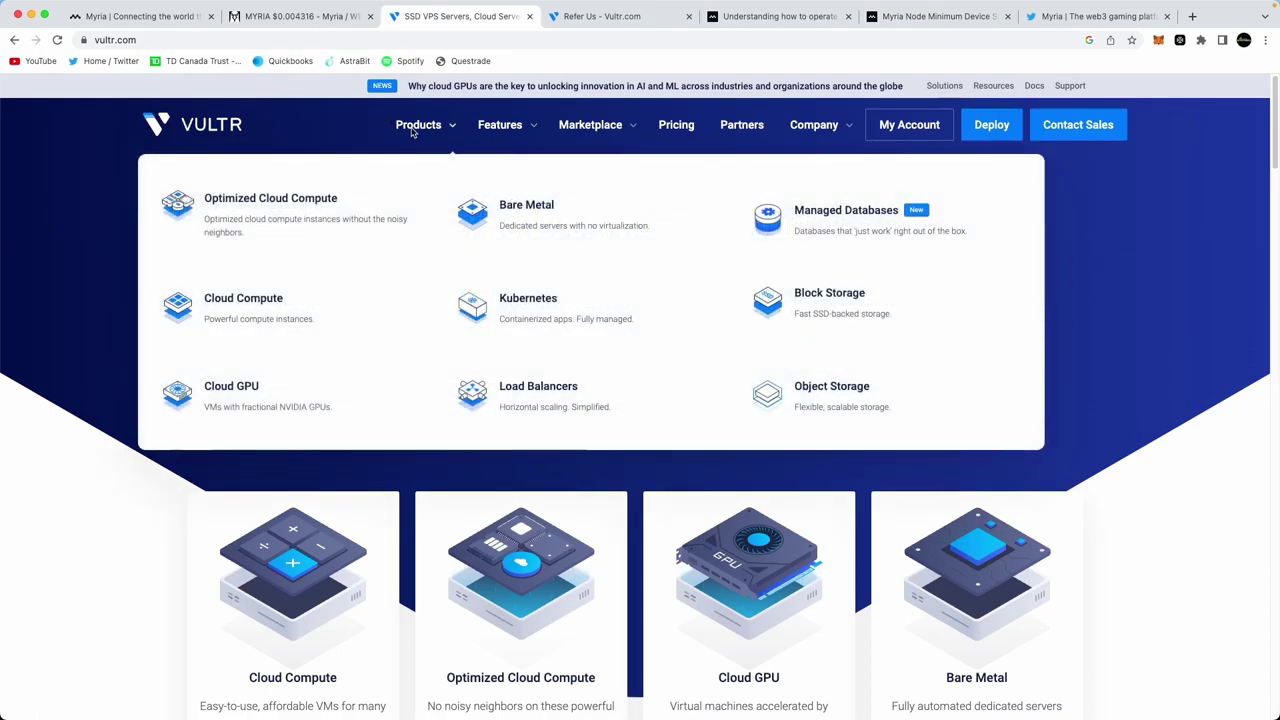
left_click(247, 320)
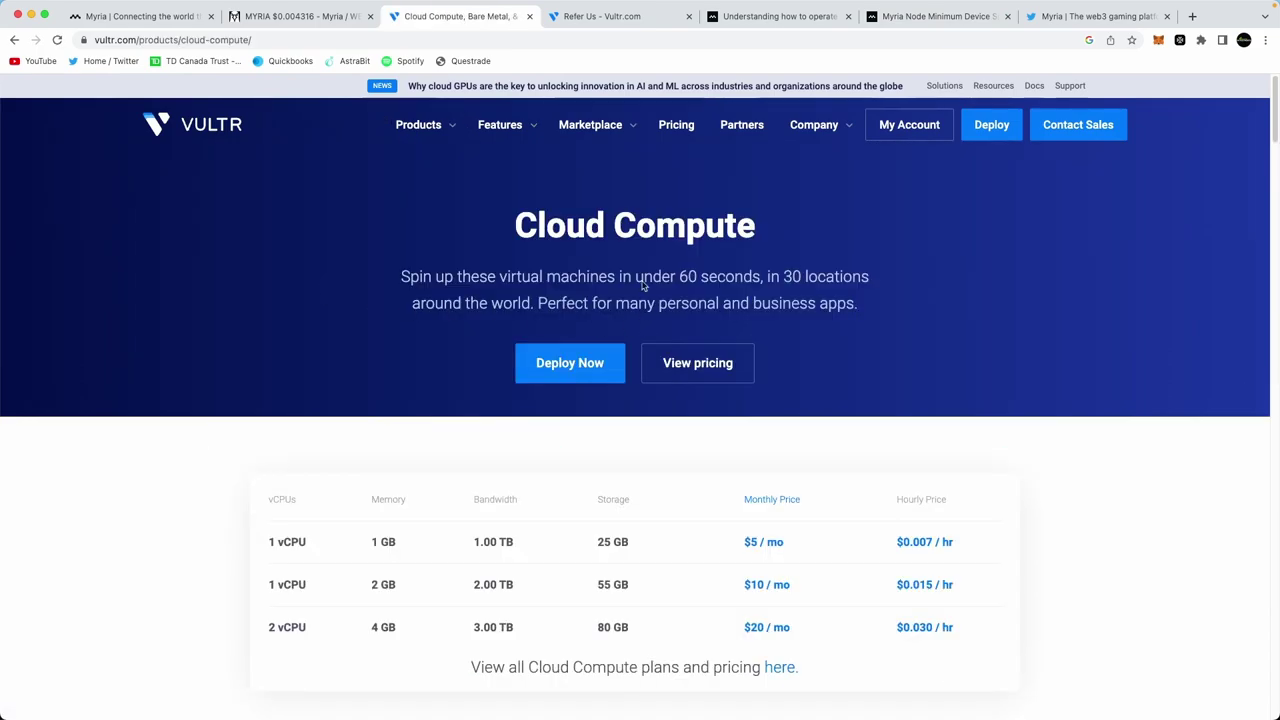
left_click(569, 376)
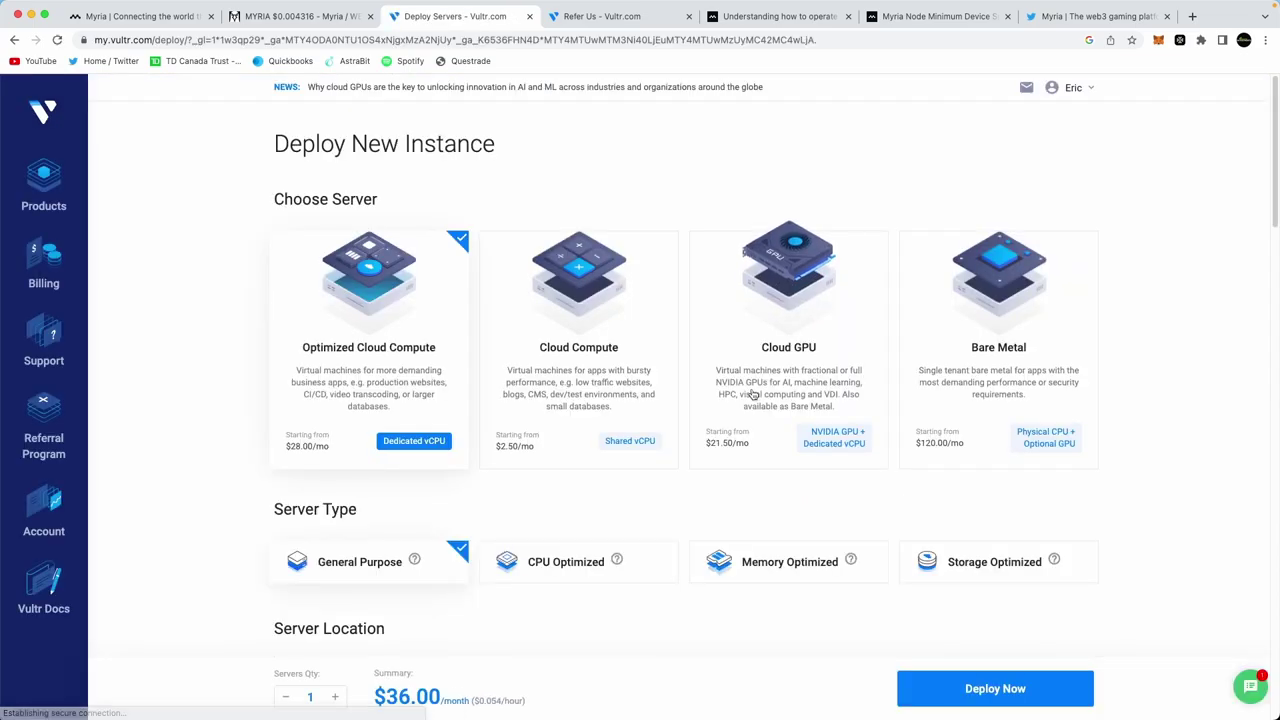
left_click(534, 356)
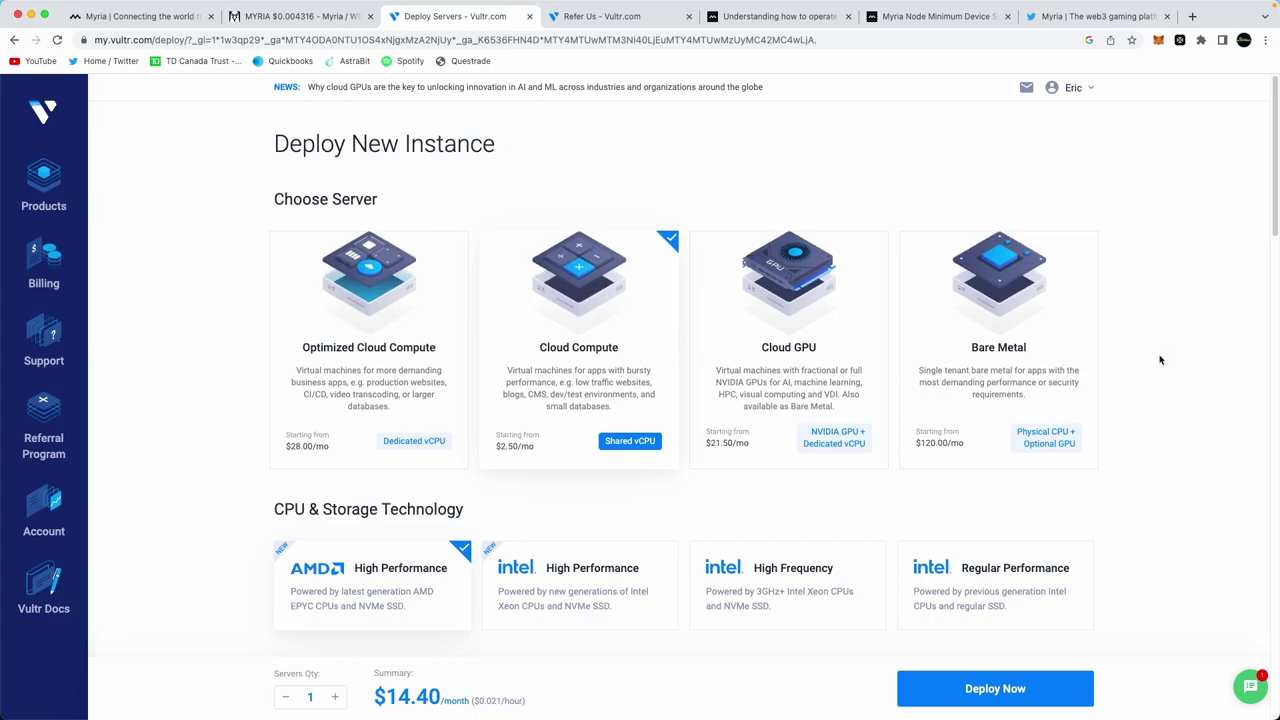
Step: Select Ubuntu 23.04 x64 as the server image and check the setup guide's operating system instruction
scroll(1147, 366, "down", 5)
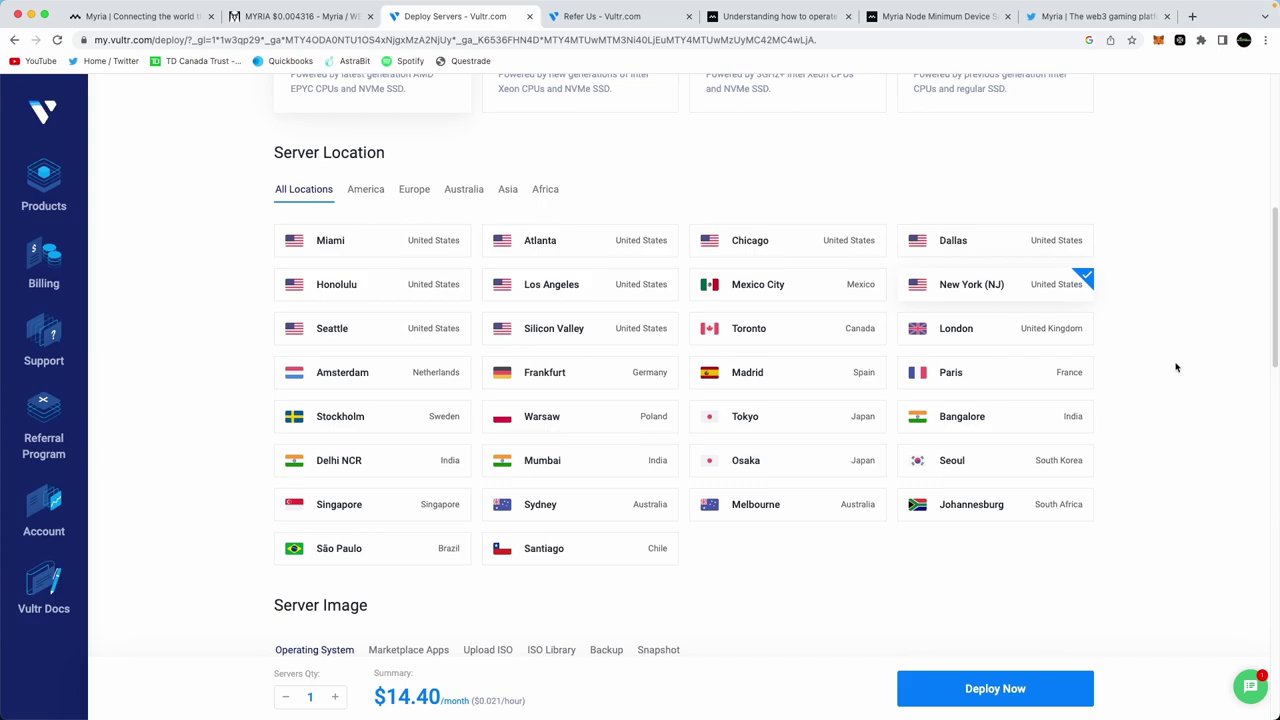
scroll(1176, 379, "down", 4)
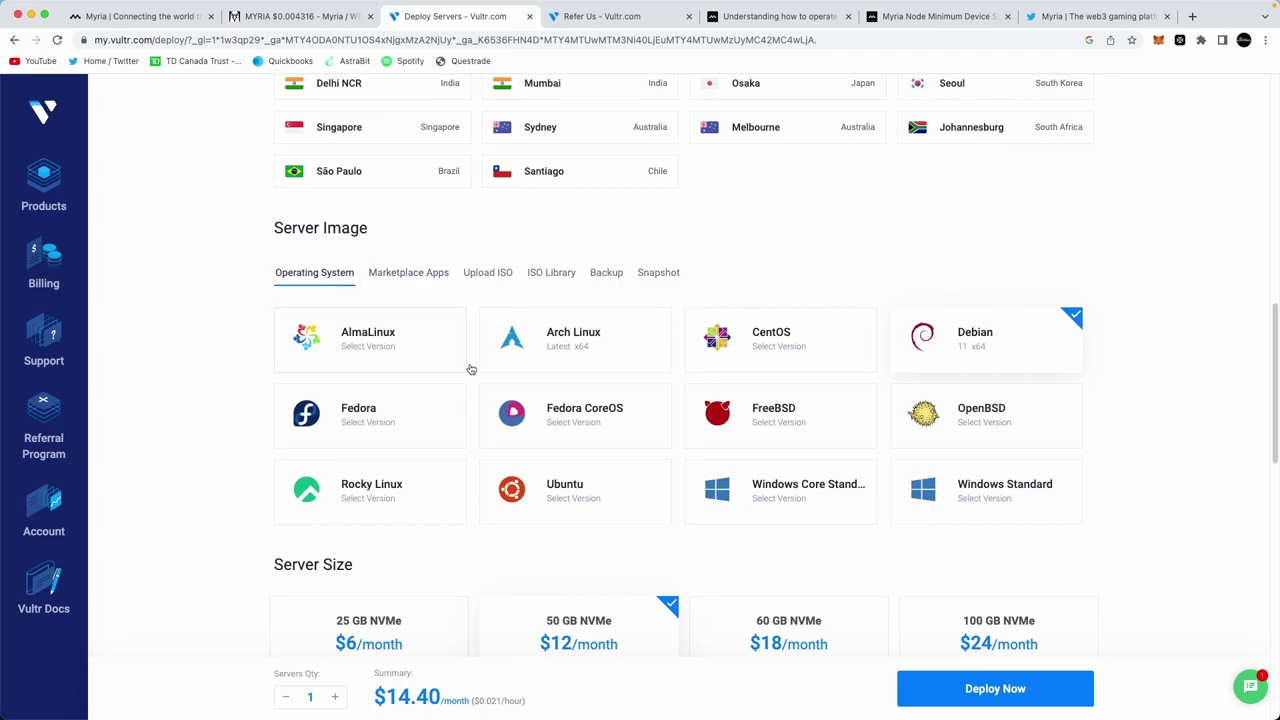
left_click(603, 489)
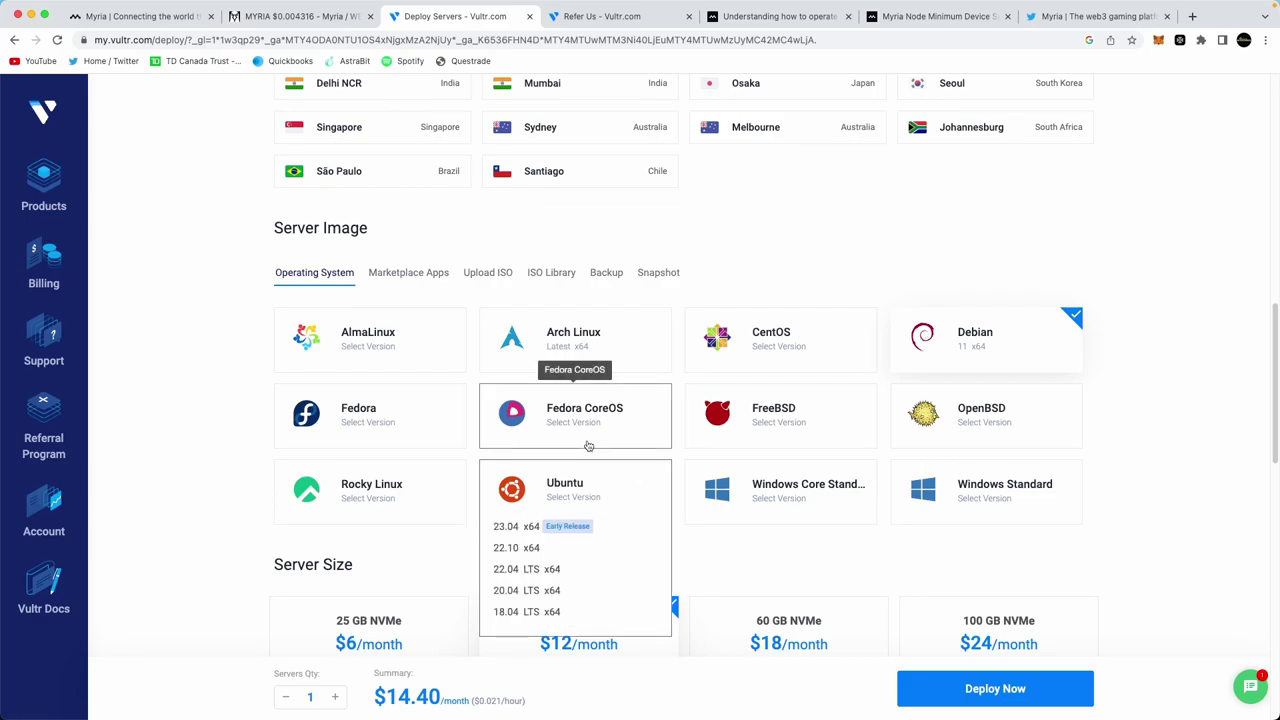
left_click(533, 530)
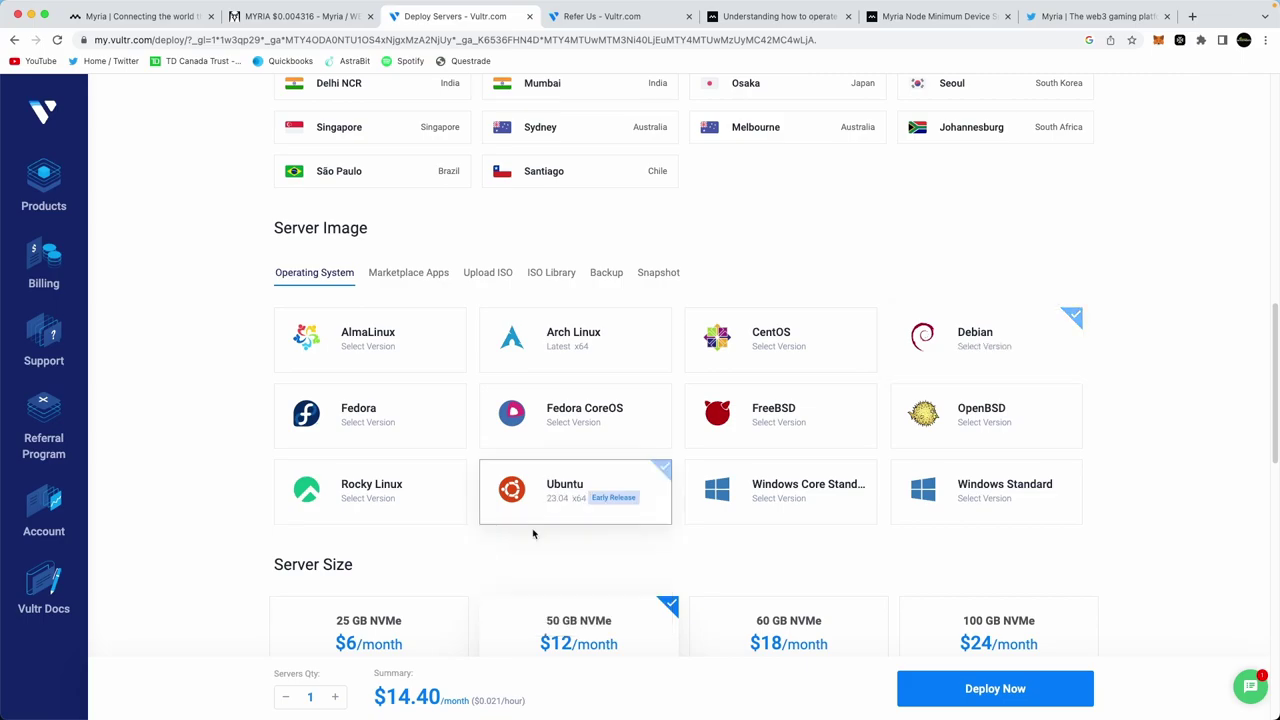
left_click(787, 16)
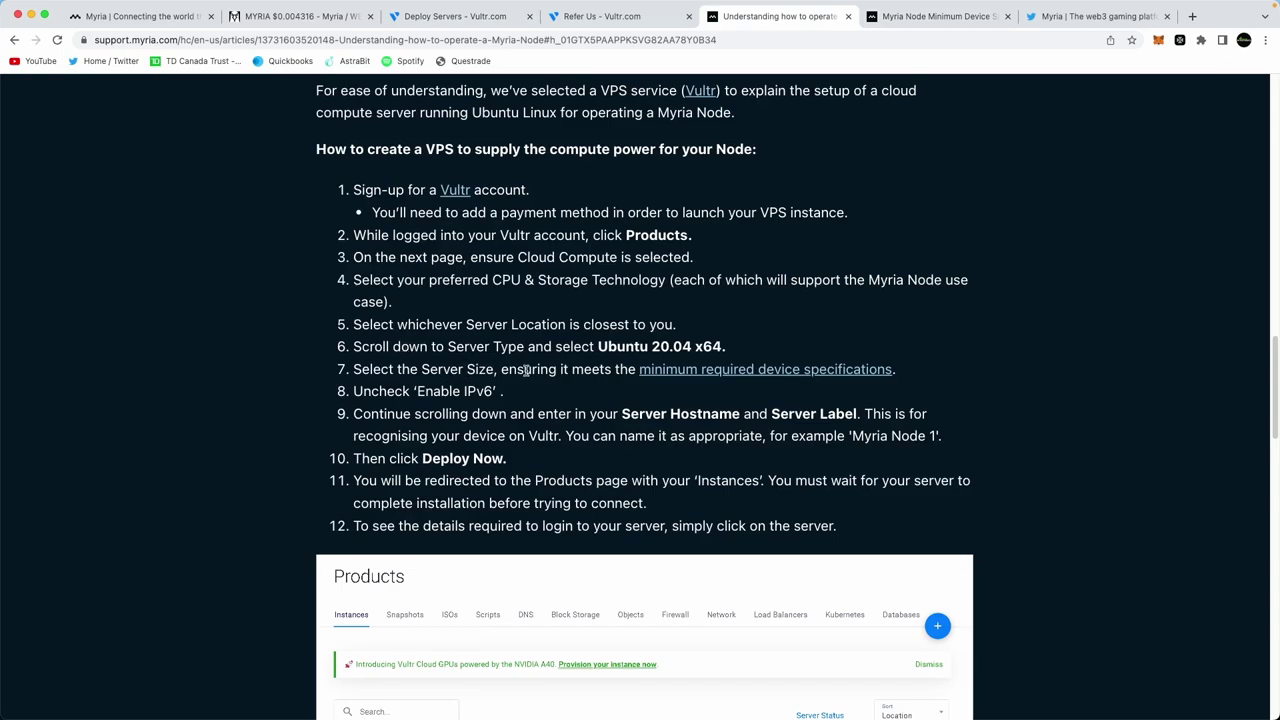
left_click(455, 16)
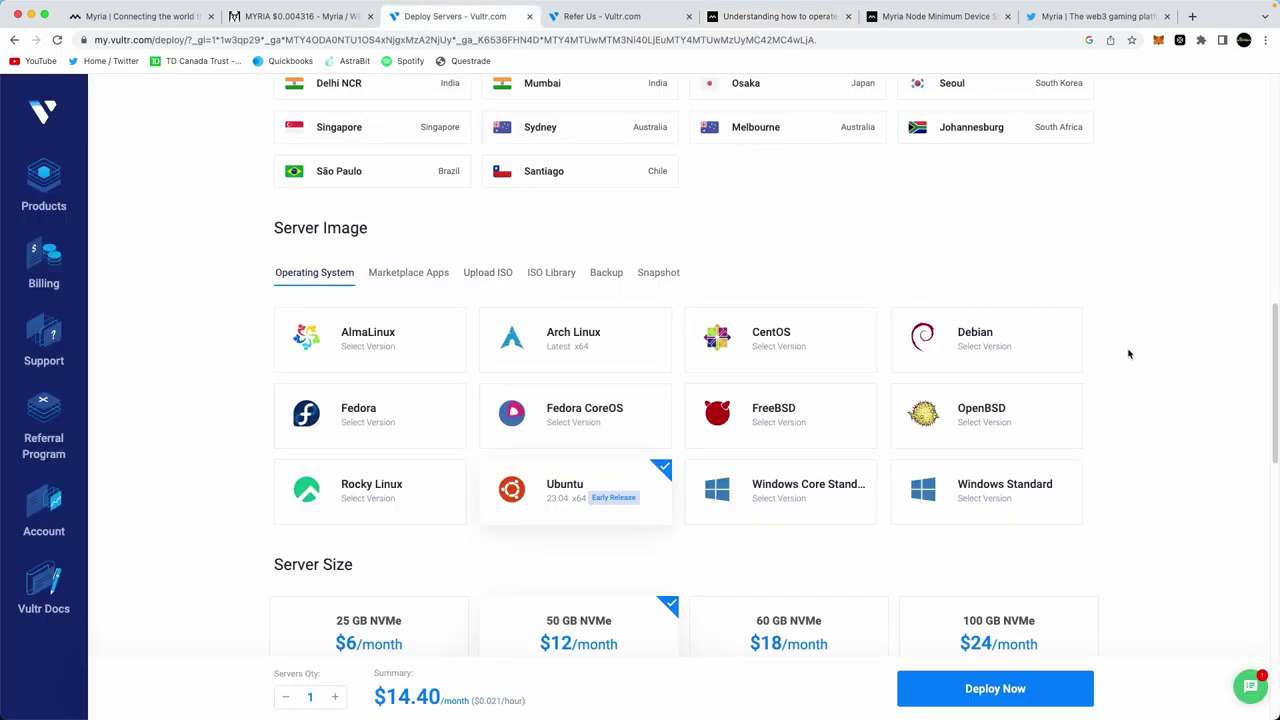
Step: Choose the 100 GB NVMe server size with 2 vCPUs and 4 GB memory at $24/month, and check the monthly total
scroll(1202, 493, "down", 3)
scroll(1202, 493, "down", 1)
scroll(1202, 493, "down", 1)
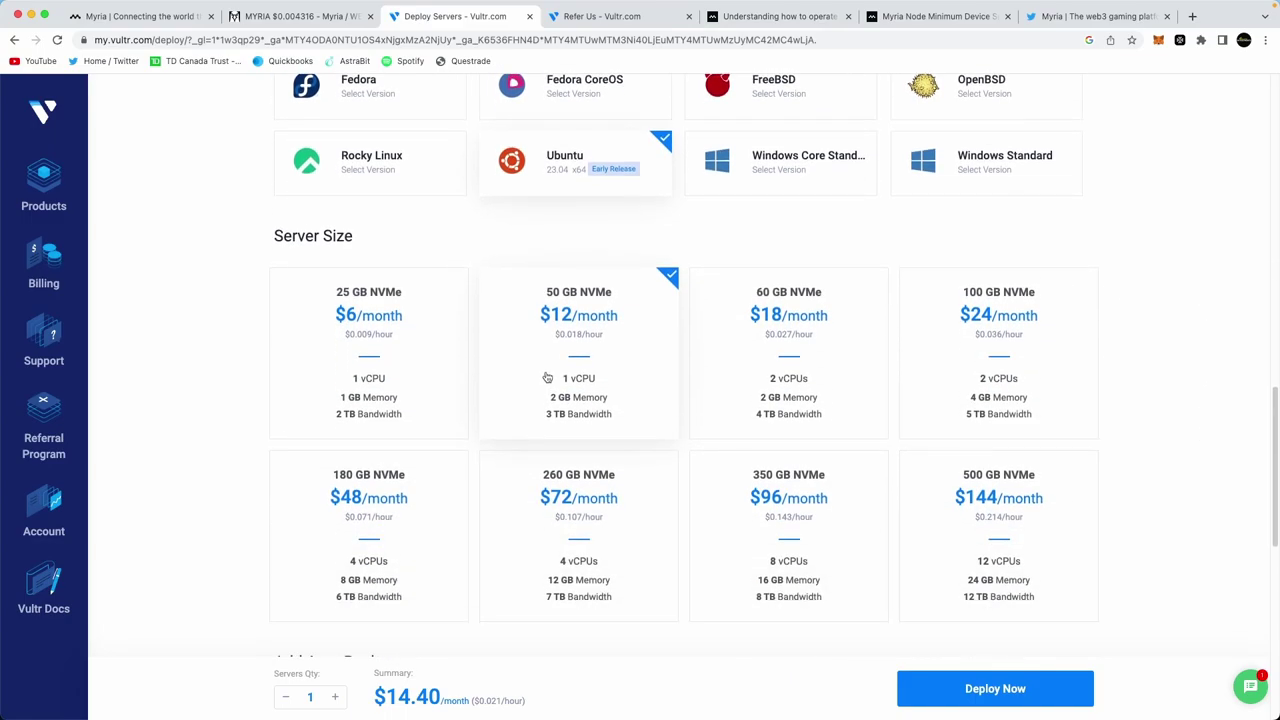
left_click(1014, 389)
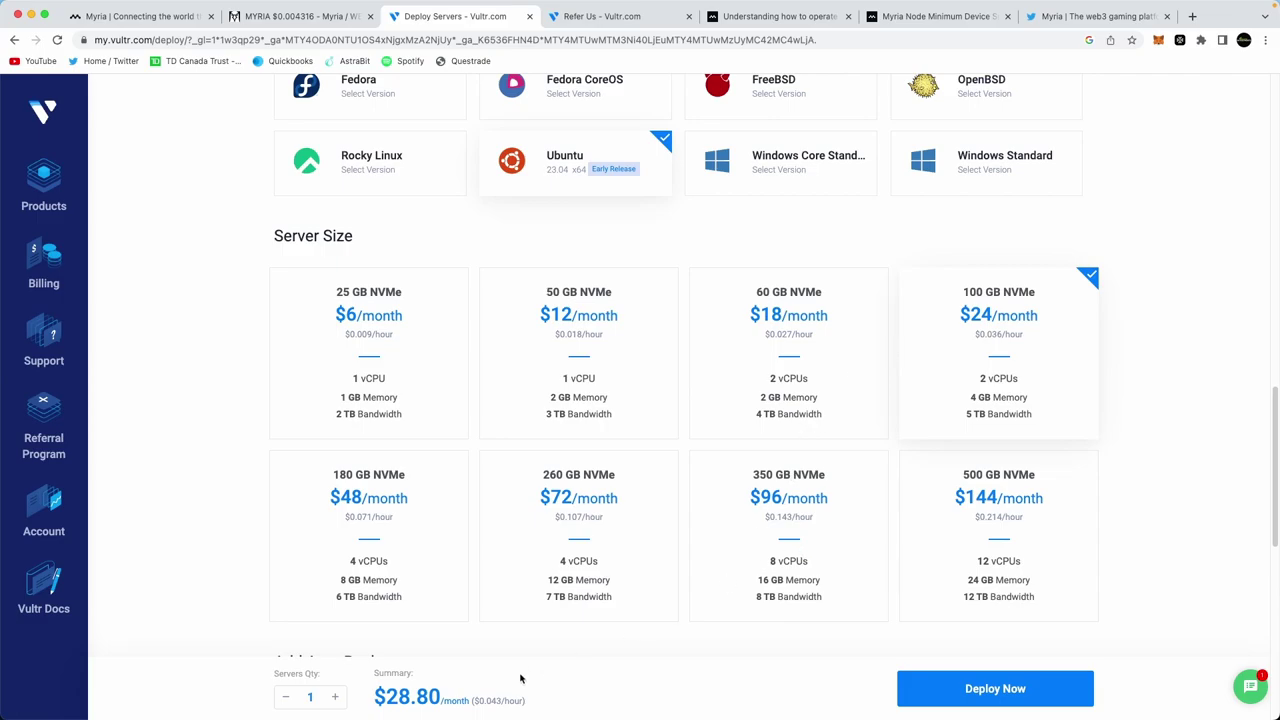
left_click_drag(387, 698, 445, 698)
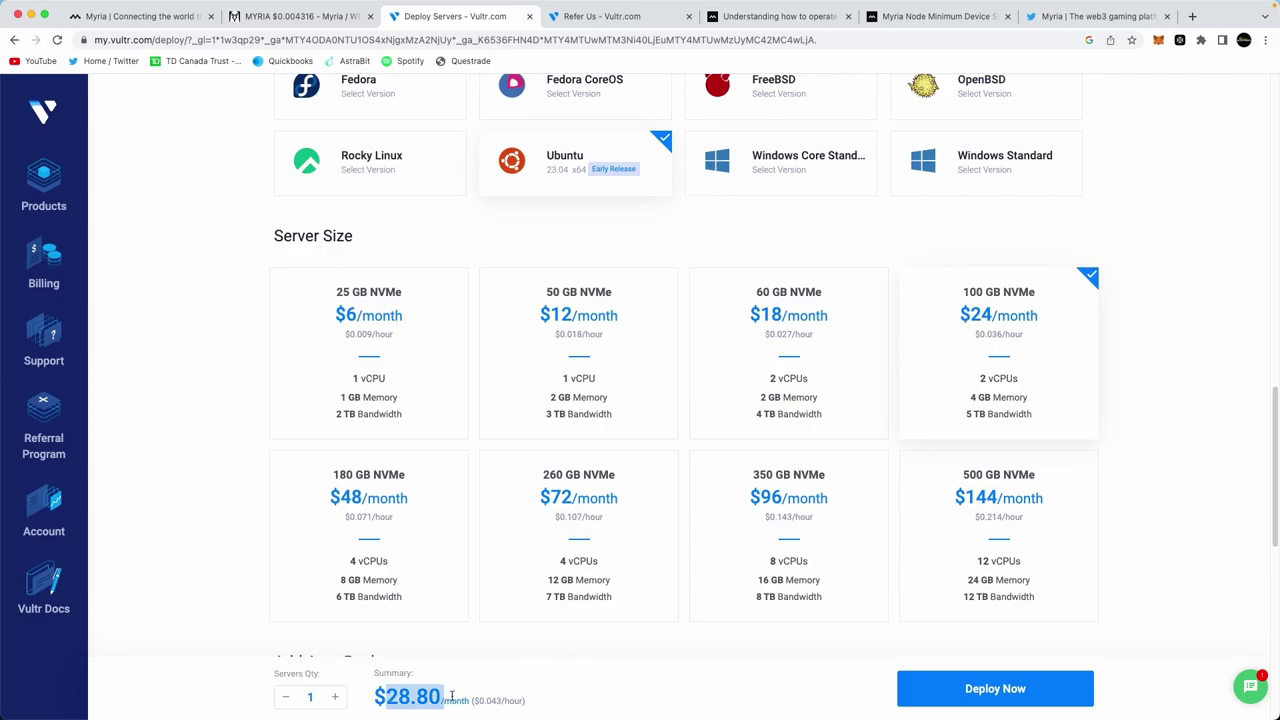
left_click(1106, 434)
Step: Disable IPv6 in the server's additional features
scroll(1106, 434, "down", 1)
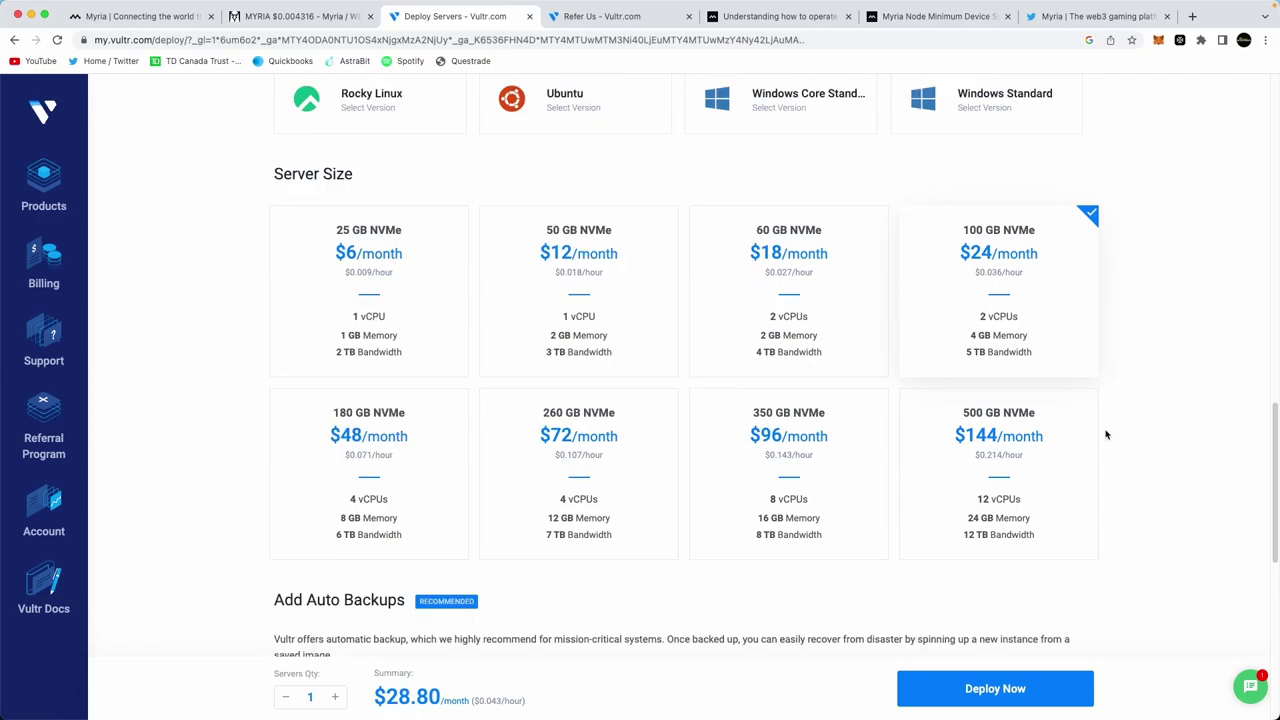
scroll(1106, 434, "down", 5)
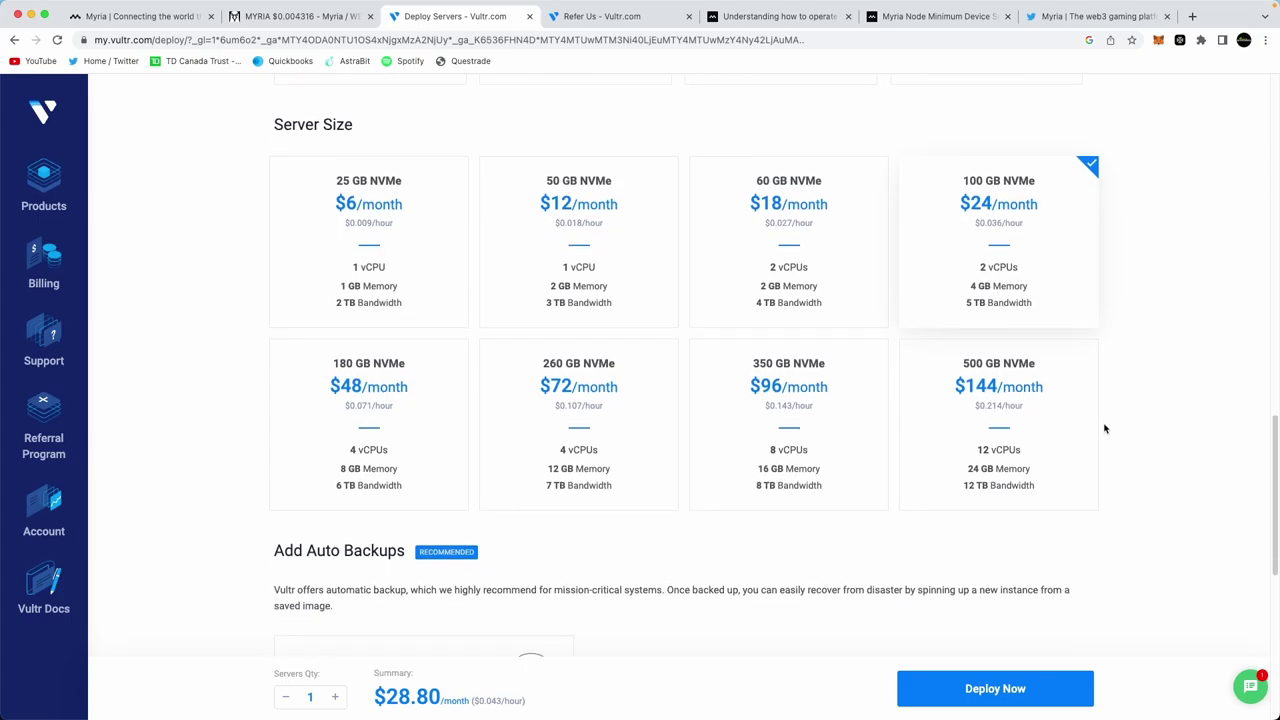
scroll(1105, 428, "down", 4)
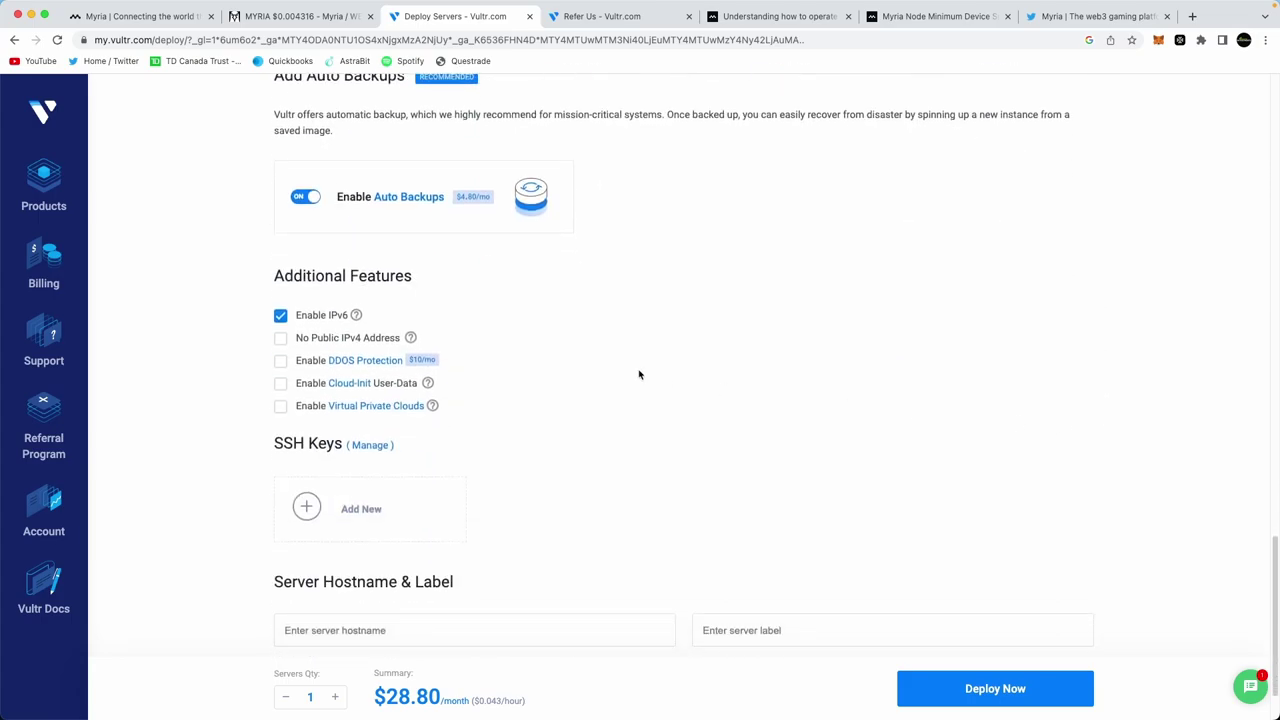
left_click(281, 316)
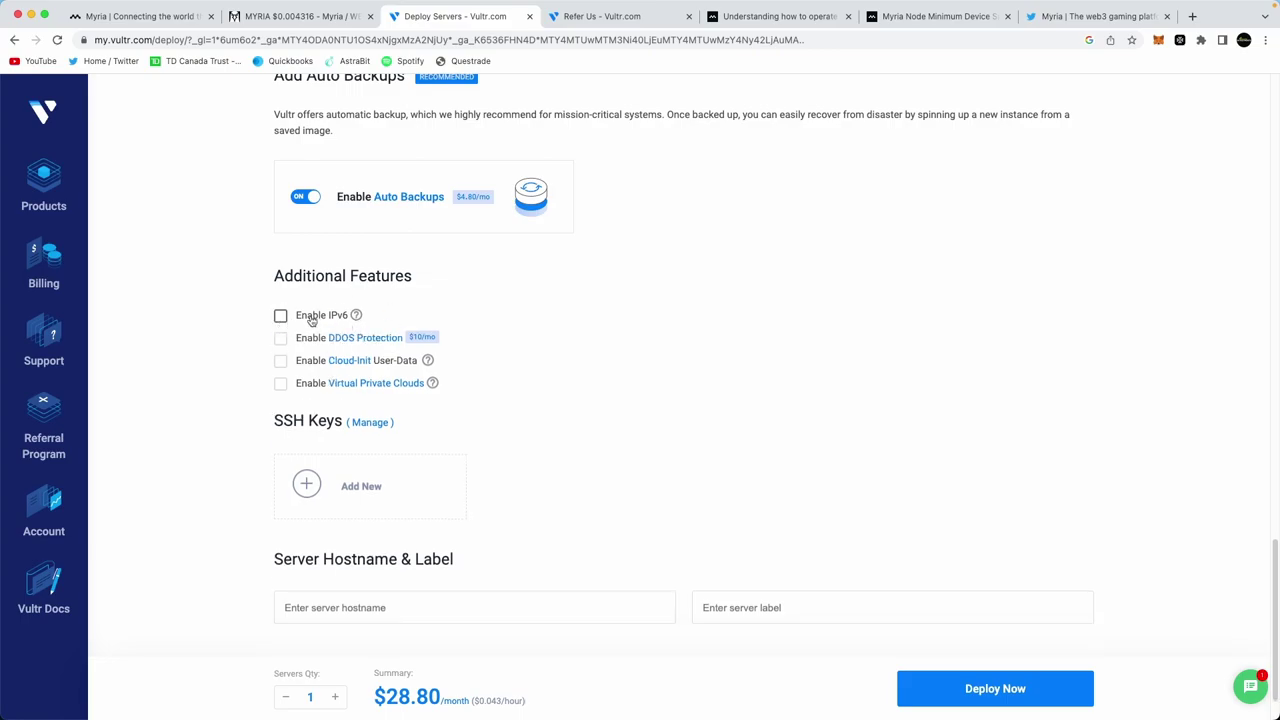
Step: Check the setup guide's IPv6 instruction and return to the hostname and label section of the deployment form
left_click(778, 17)
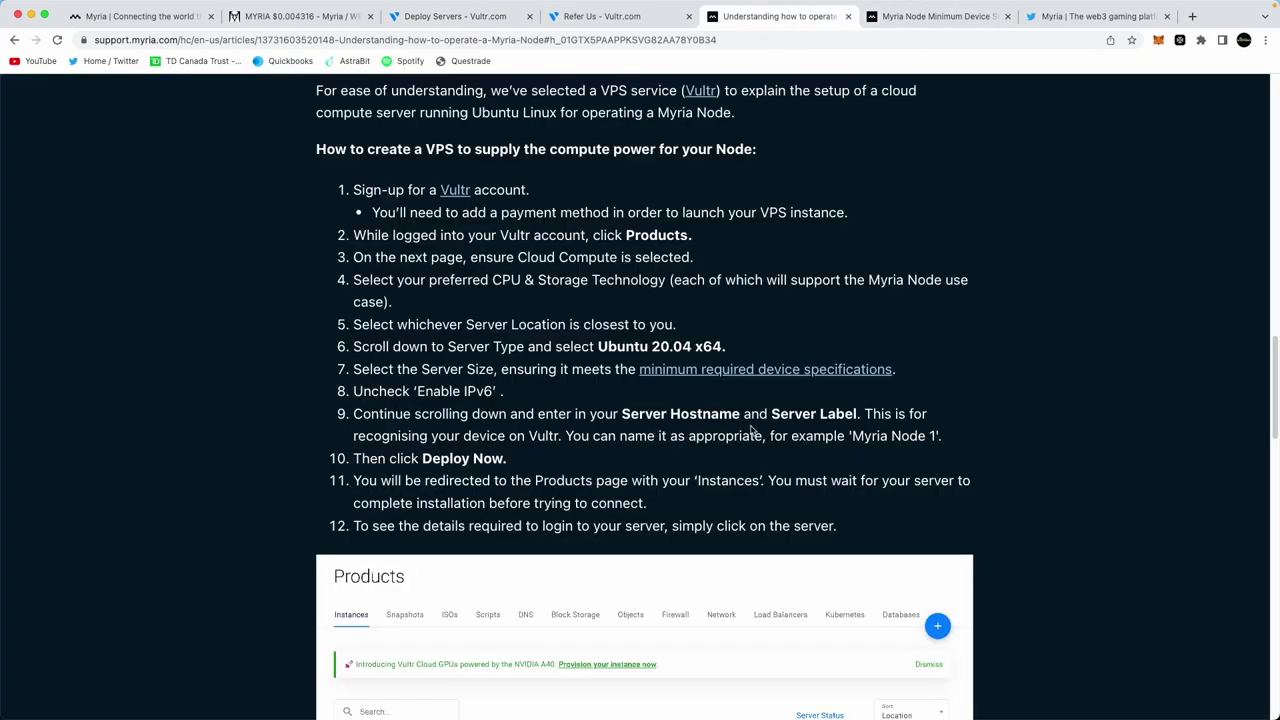
scroll(760, 435, "down", 1)
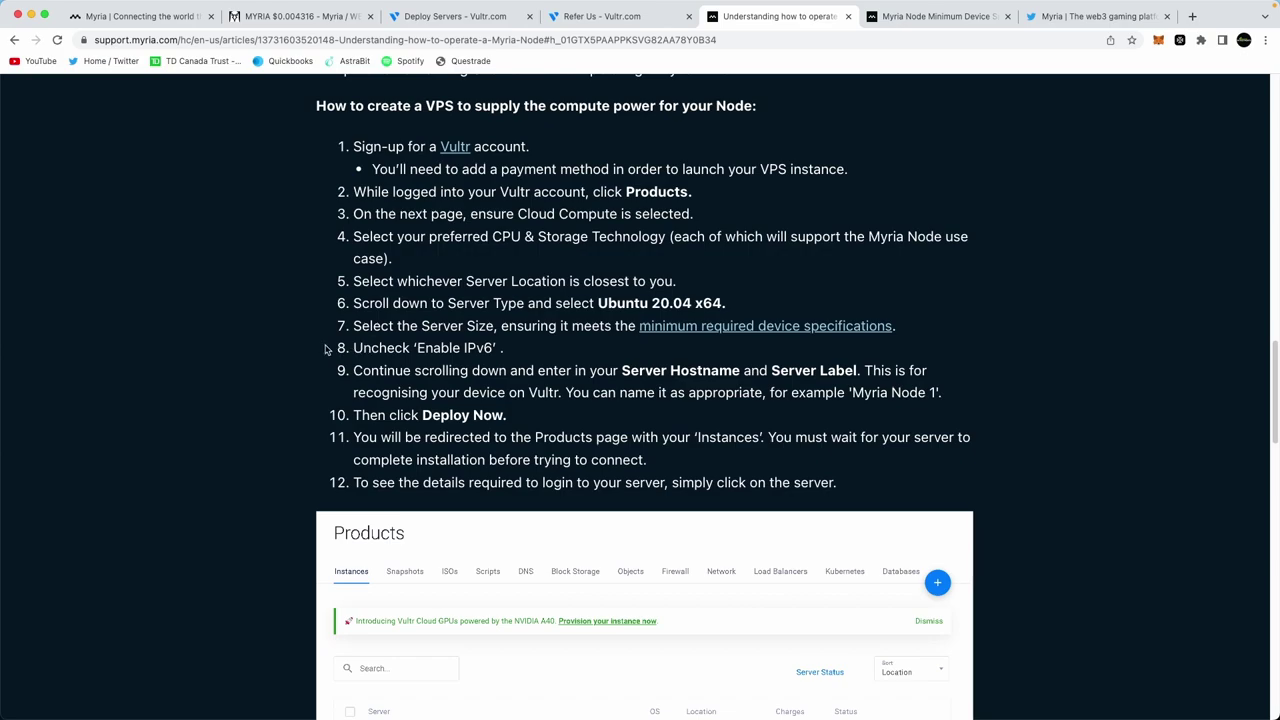
left_click_drag(352, 348, 497, 349)
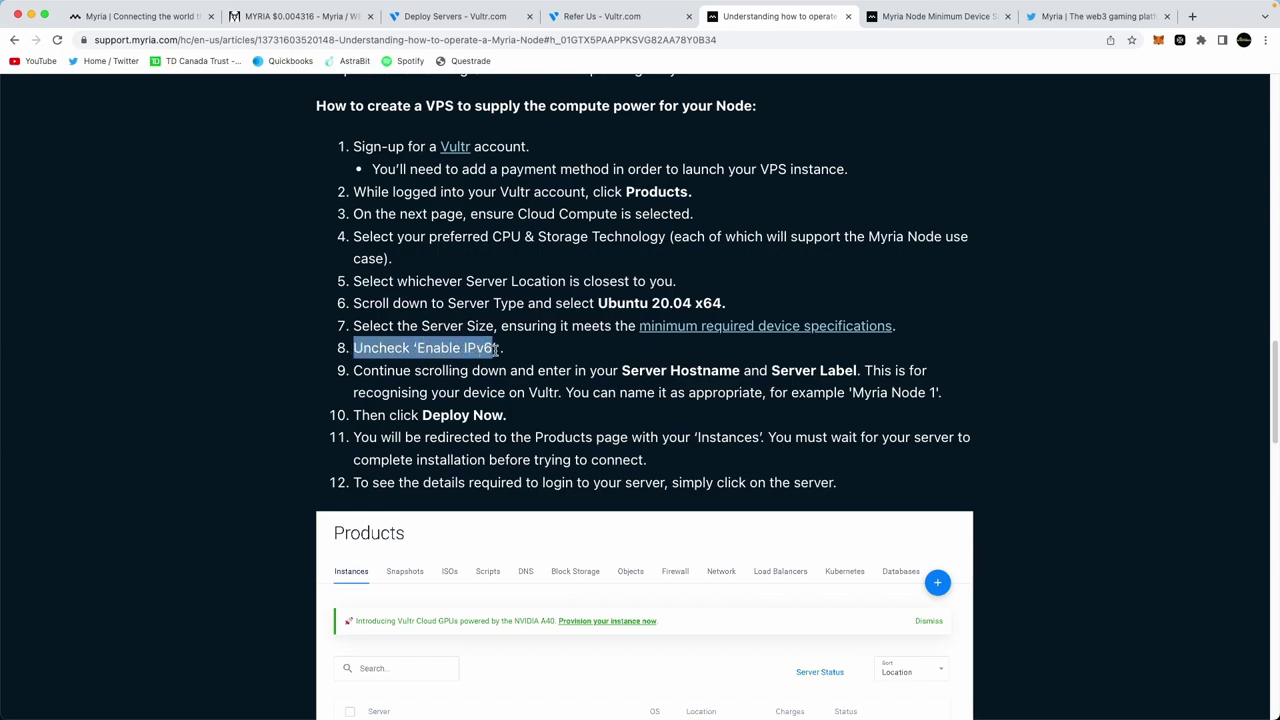
left_click(444, 17)
scroll(594, 369, "down", 1)
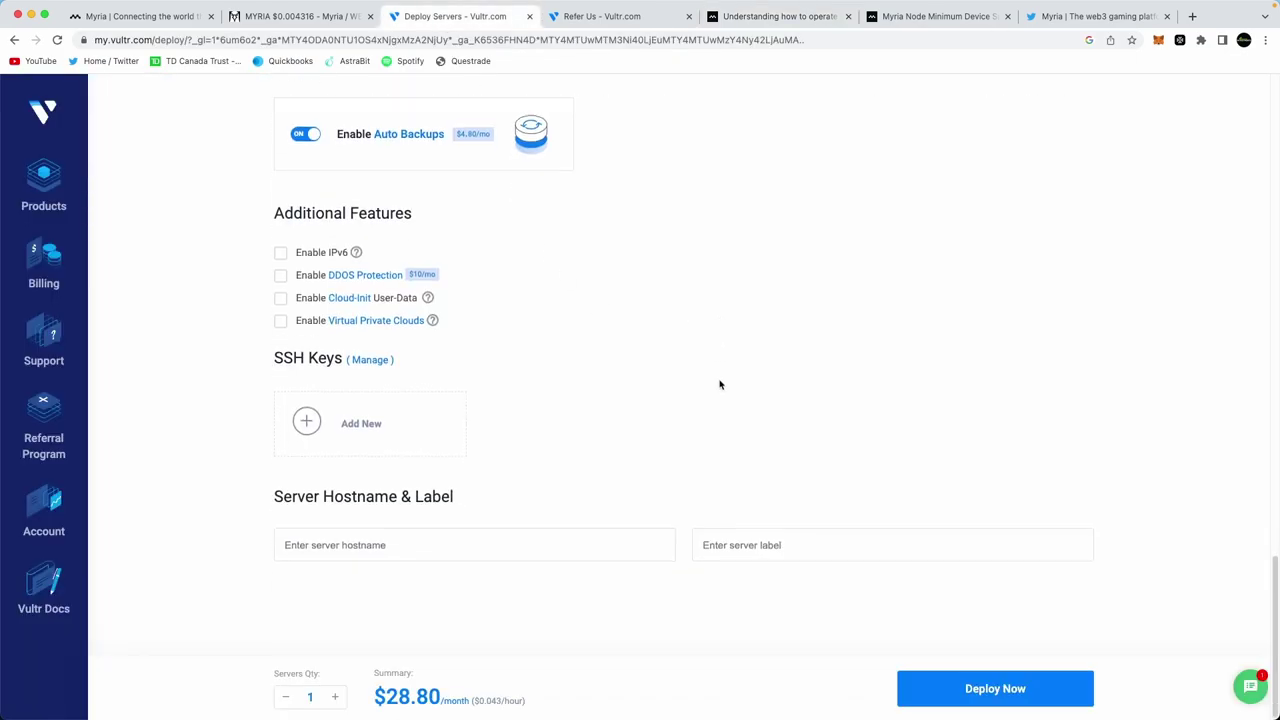
left_click(390, 549)
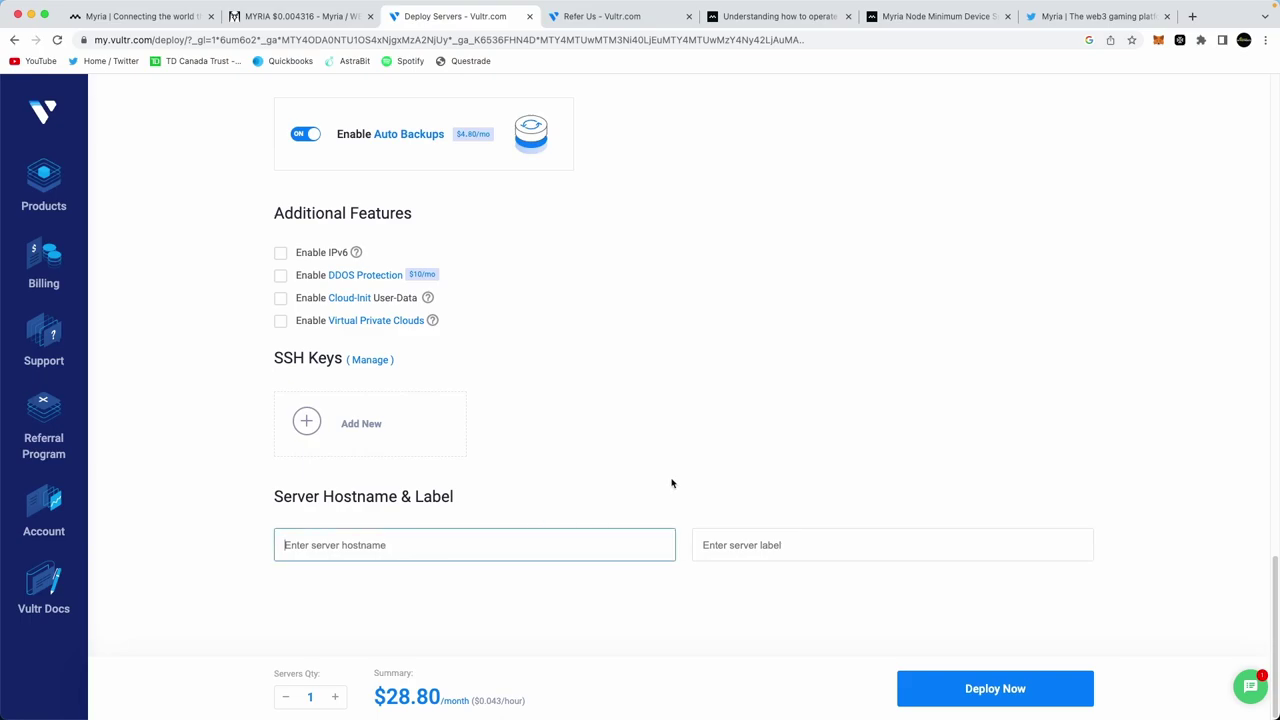
left_click(731, 541)
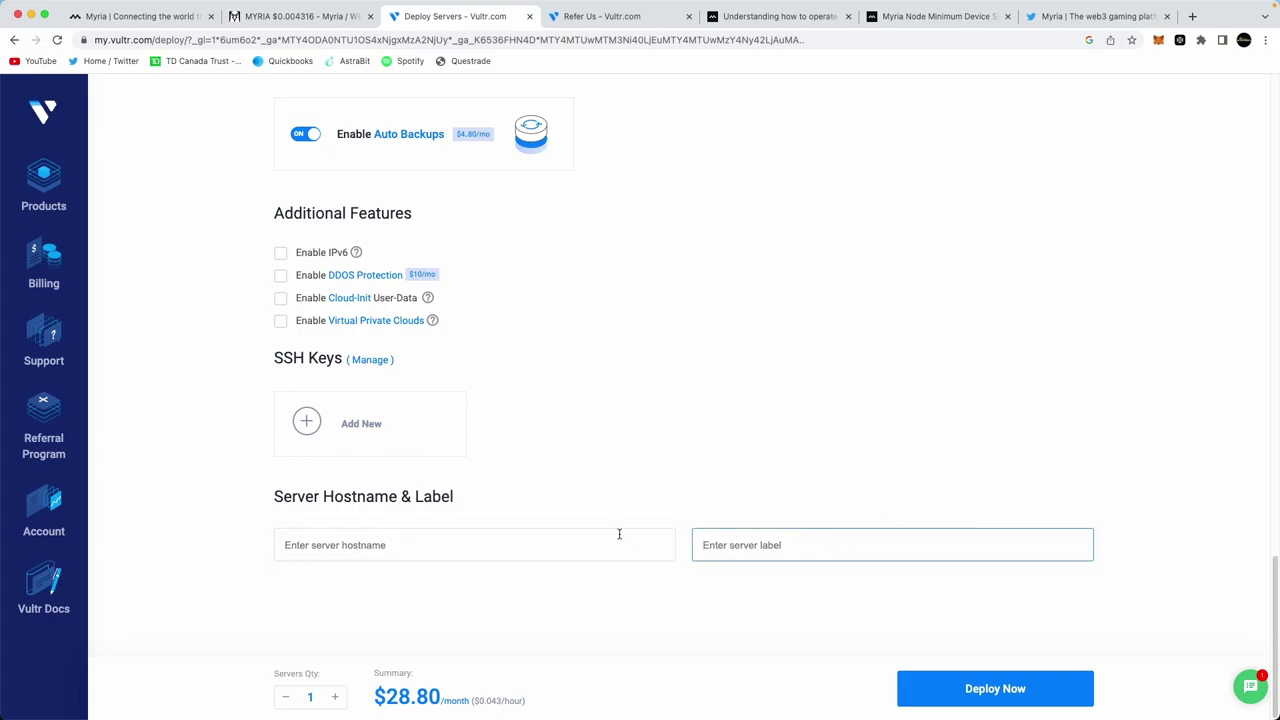
left_click(473, 545)
type("ekfnewlkfnl")
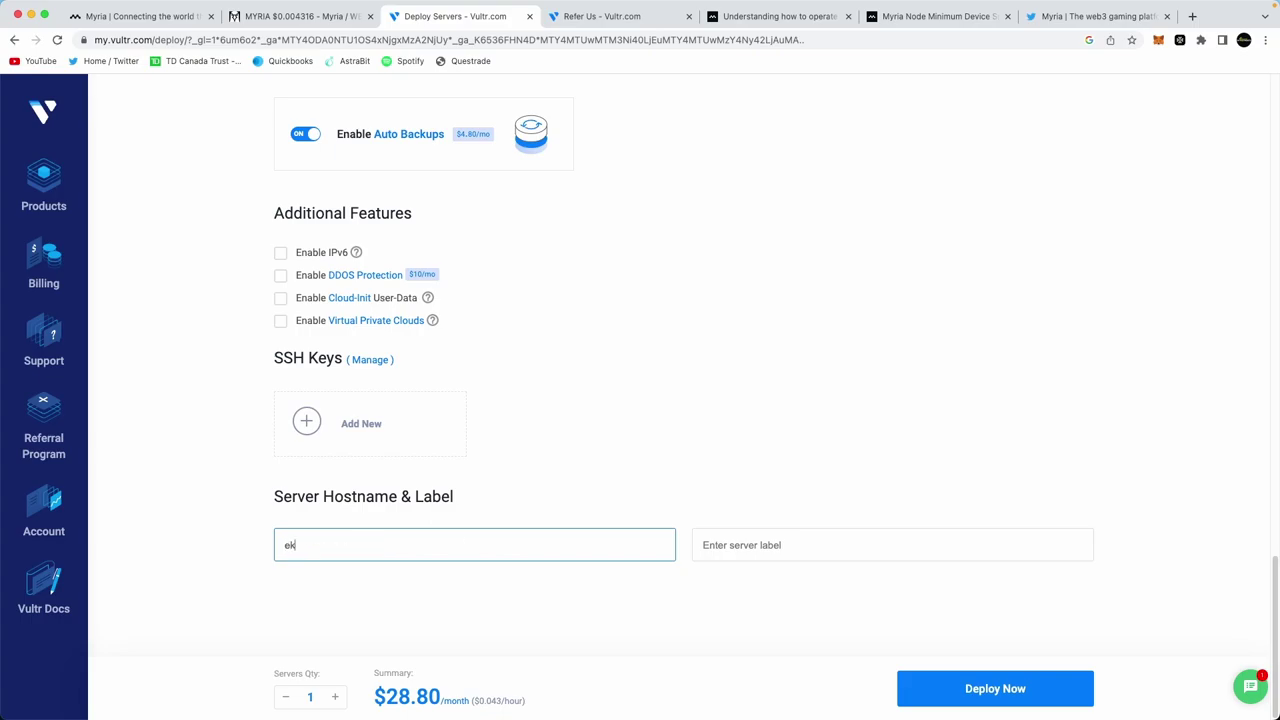
key("BackSpace")
key("BackSpace")
key("BackSpace")
key("BackSpace")
key("BackSpace")
key("BackSpace")
key("BackSpace")
key("BackSpace")
key("BackSpace")
key("BackSpace")
key("BackSpace")
Step: Leave the deployment form for the product list and stop the Cloud Instance server
left_click(45, 200)
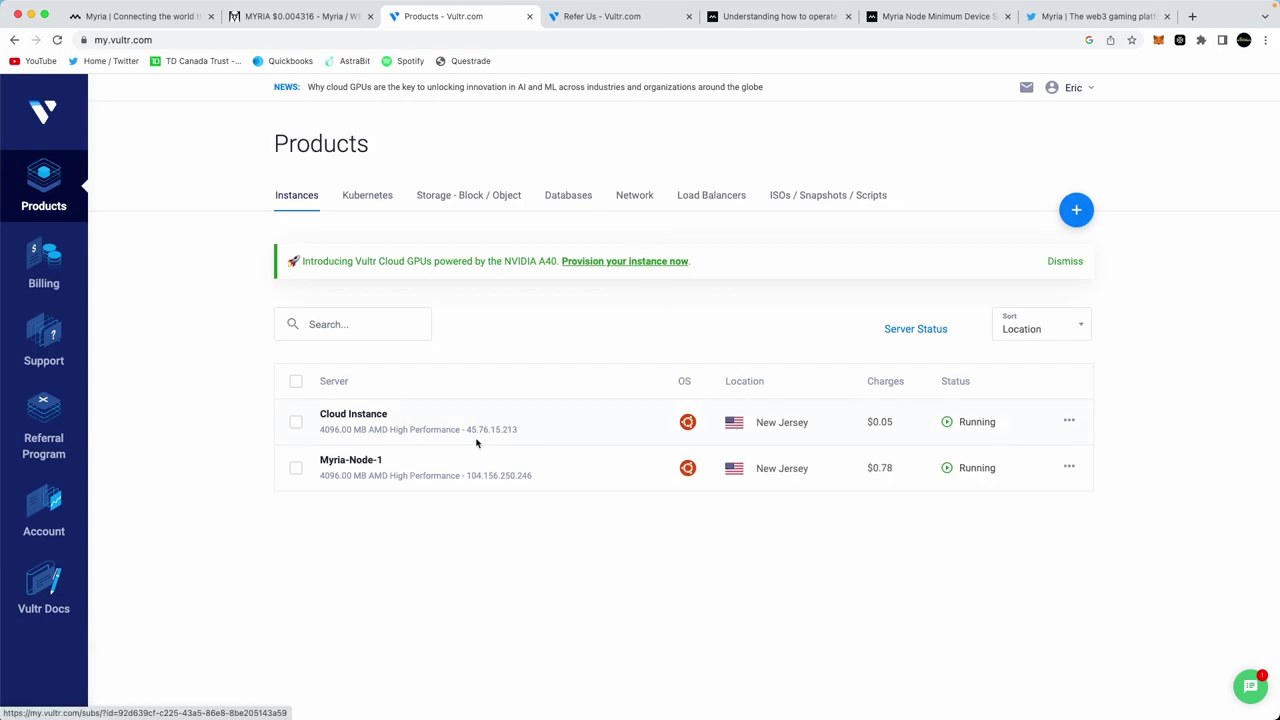
left_click(296, 422)
left_click(428, 264)
left_click(438, 528)
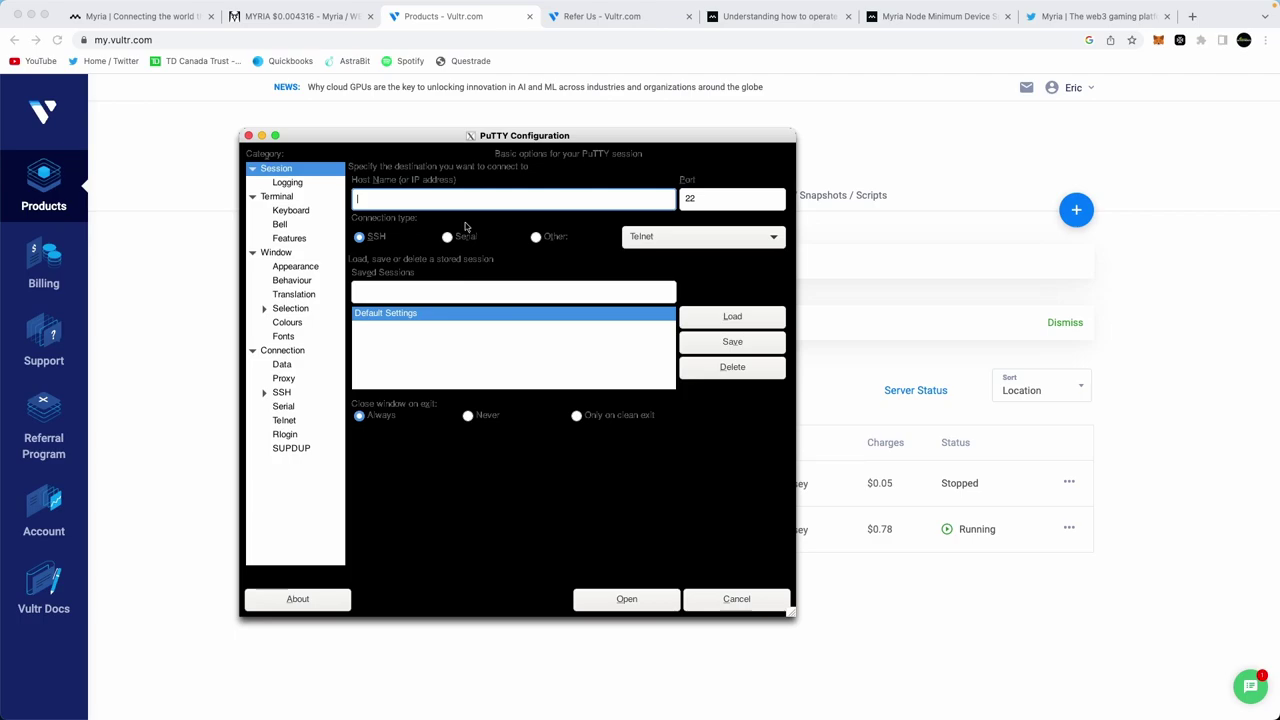
left_click_drag(503, 138, 805, 158)
type("root@")
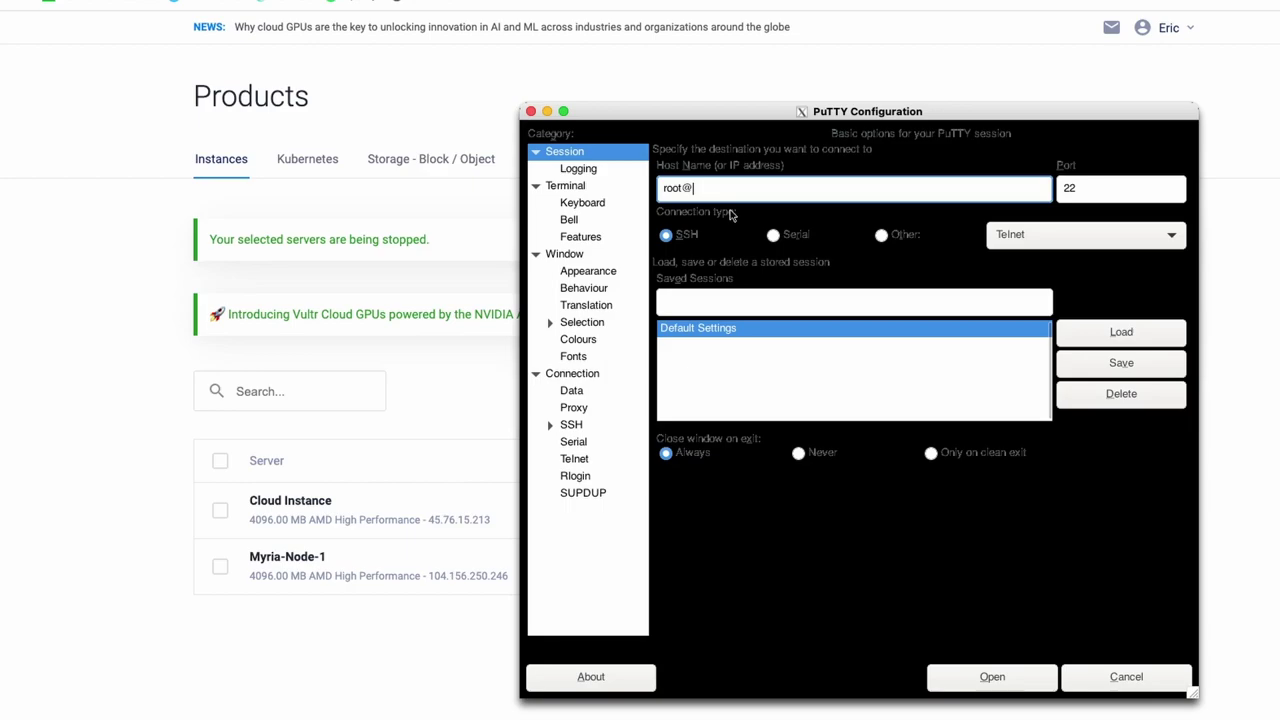
type("104.156.250.246")
left_click(1020, 677)
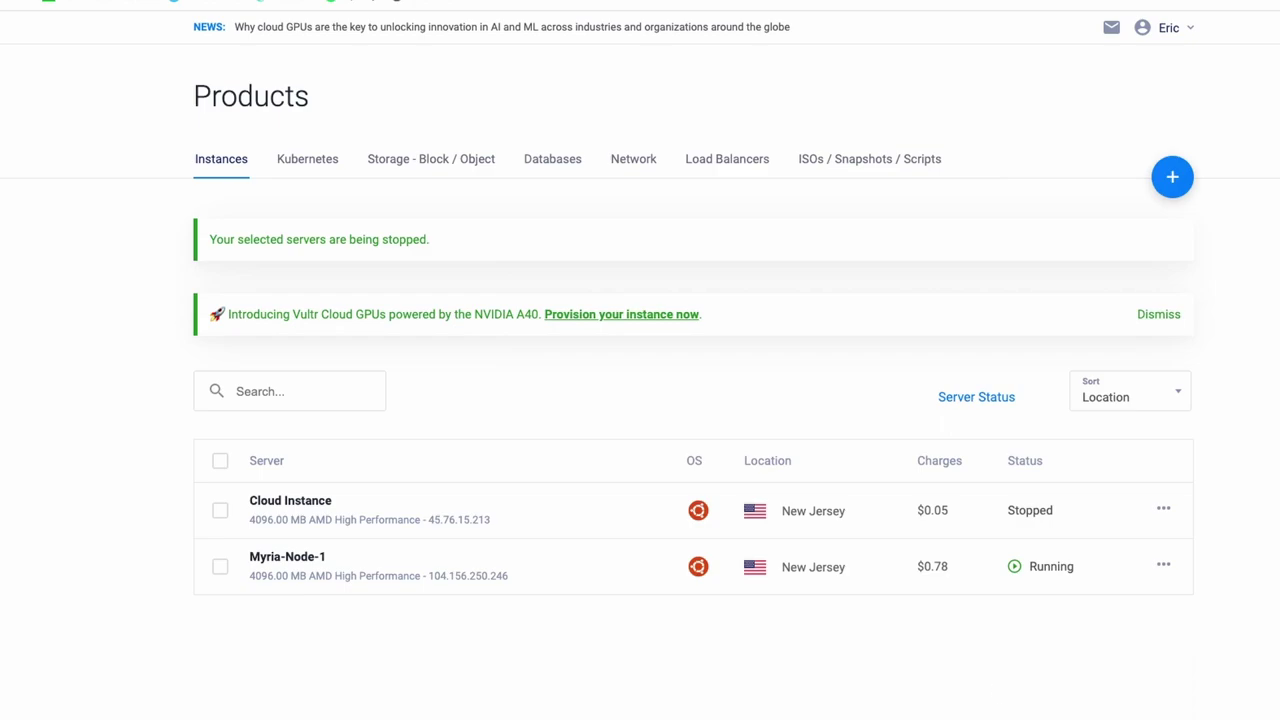
Step: Reposition and enlarge the PuTTY terminal over the server list, and open the Myria-Node-1 server's details for the login
left_click_drag(76, 465, 556, 95)
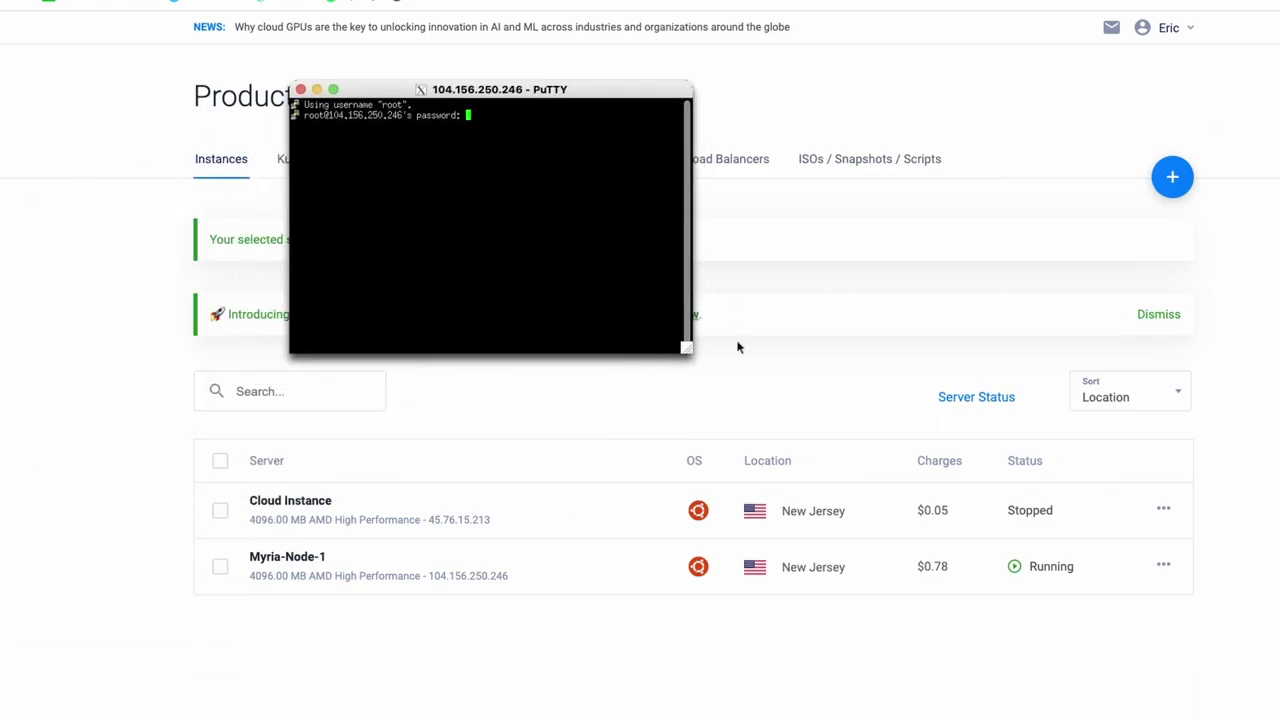
left_click_drag(688, 350, 892, 501)
left_click_drag(566, 92, 828, 102)
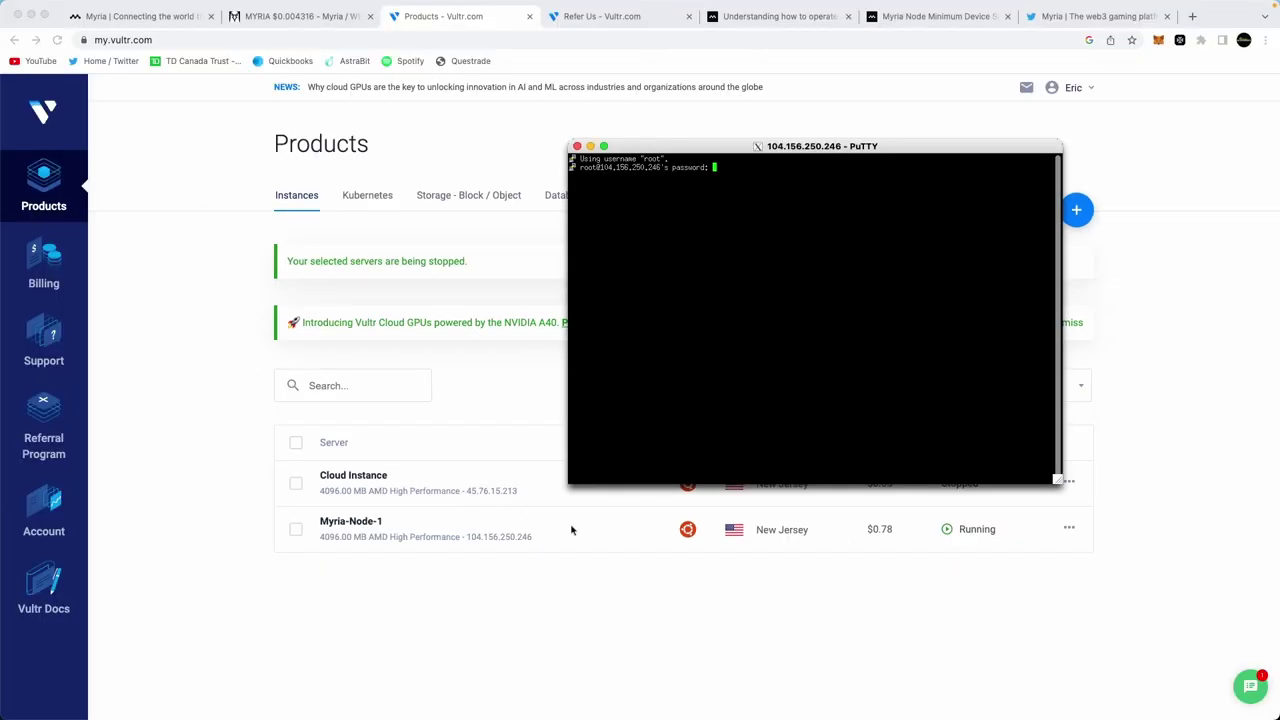
left_click(570, 530)
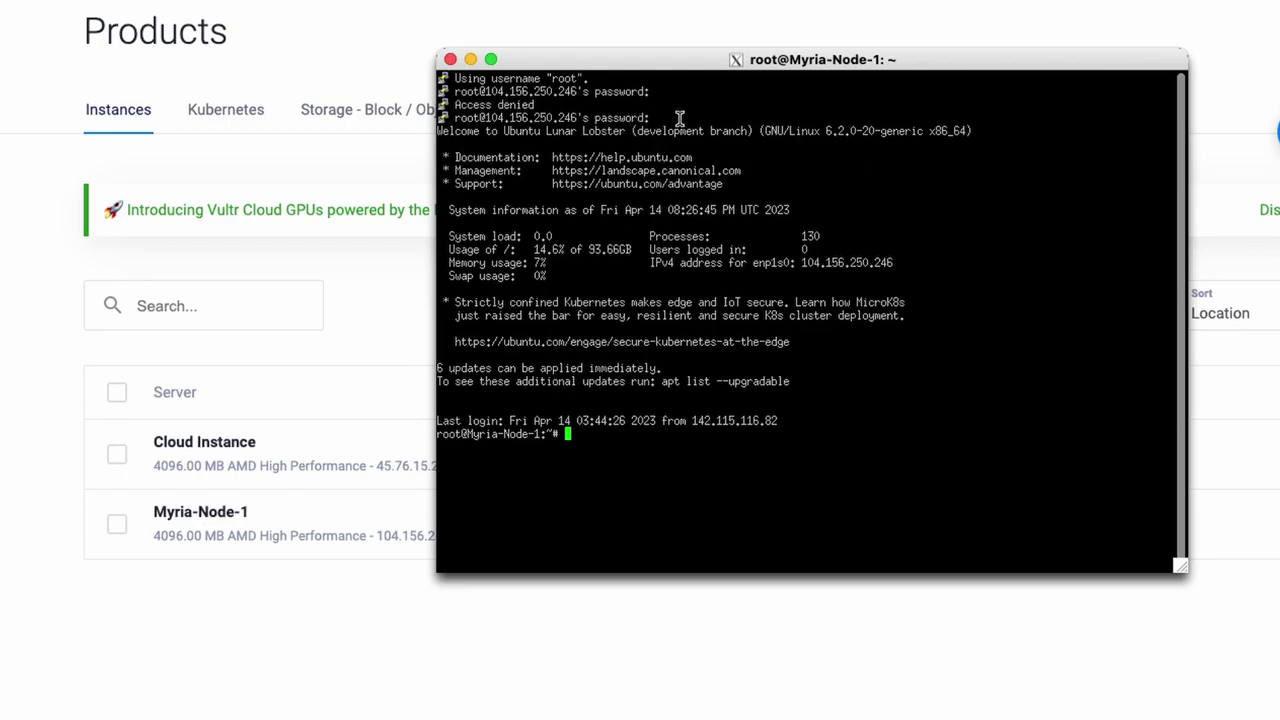
left_click_drag(768, 72, 496, 88)
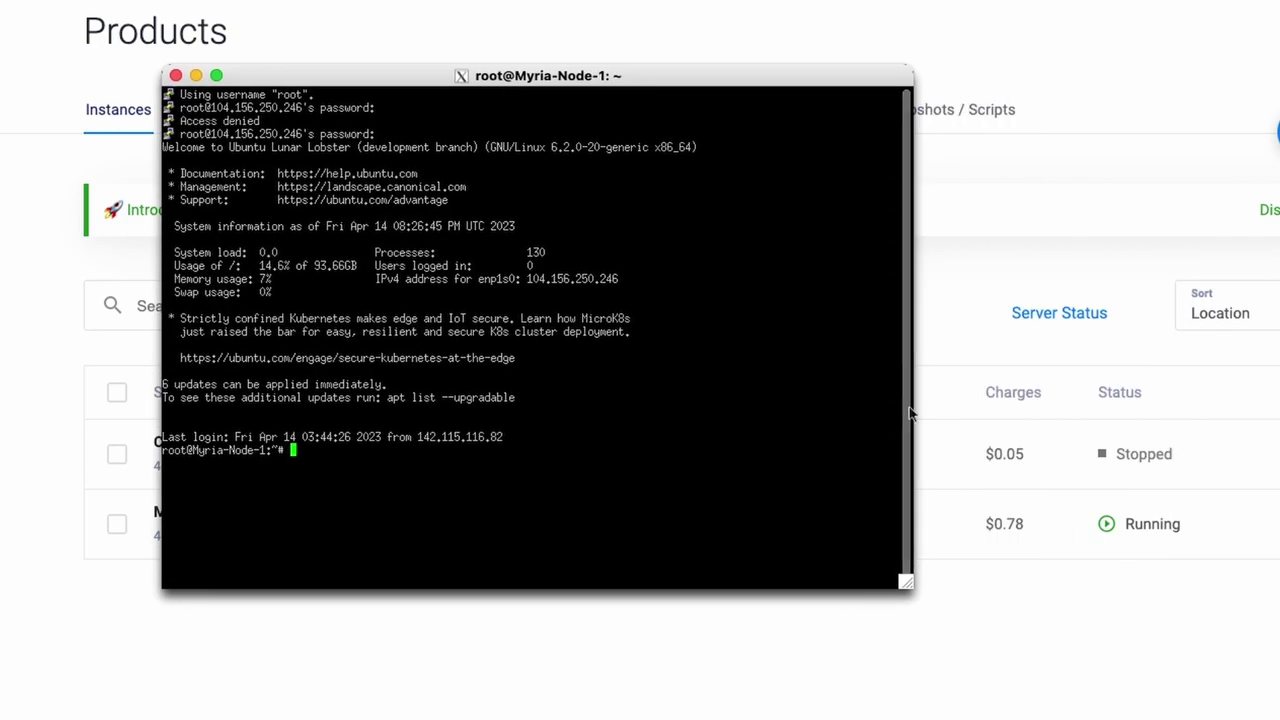
left_click_drag(912, 594, 1074, 680)
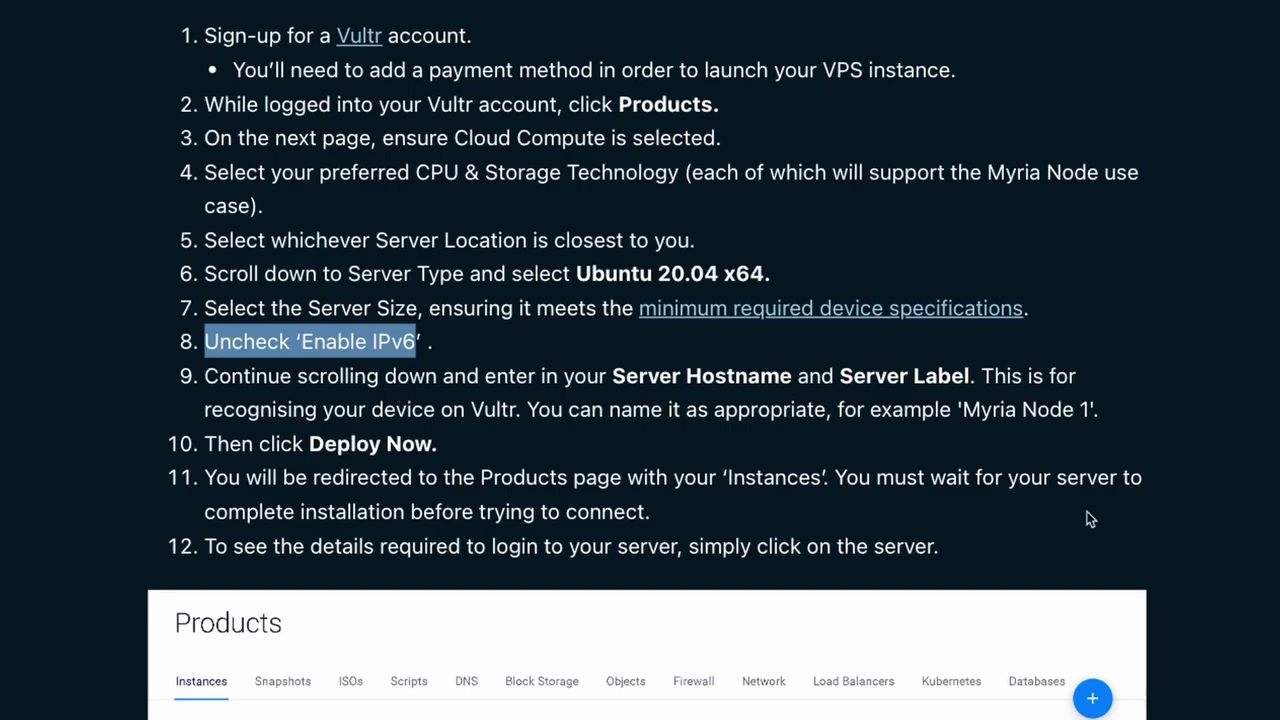
Step: Copy the Myria Node install command from the setup guide's package installation section and switch to the PuTTY terminal
scroll(1171, 523, "down", 10)
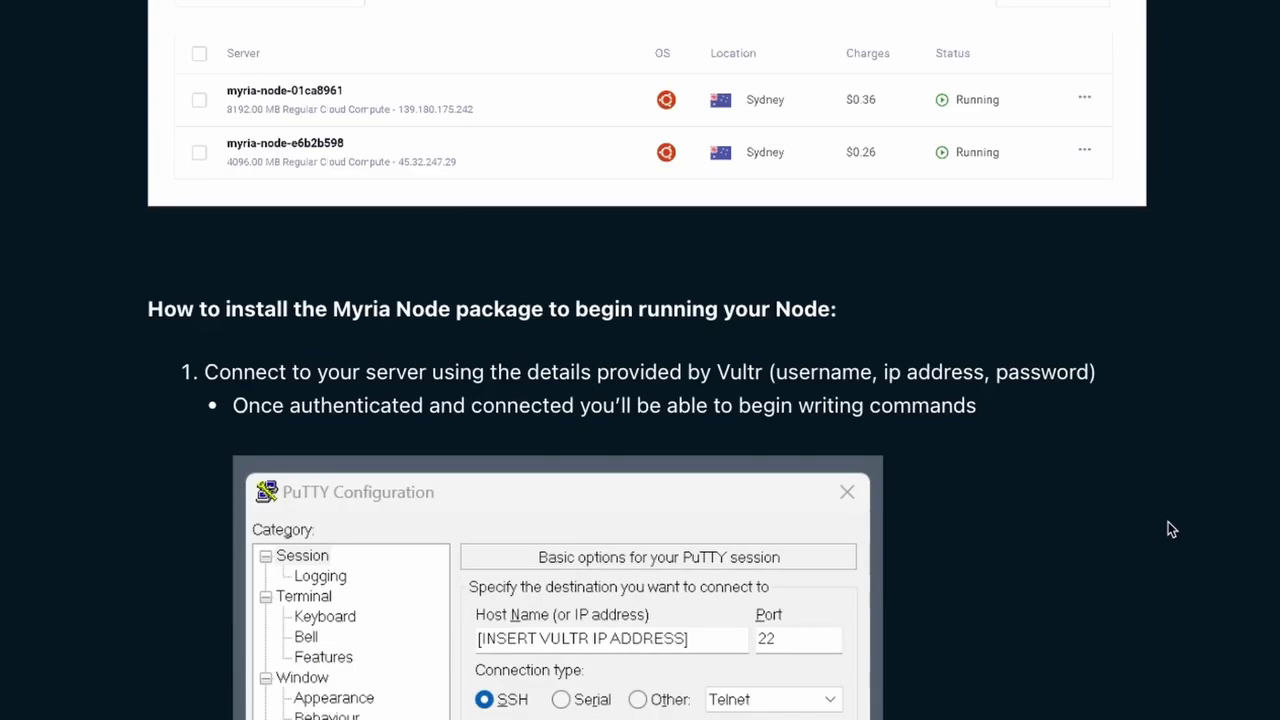
scroll(1170, 529, "down", 3)
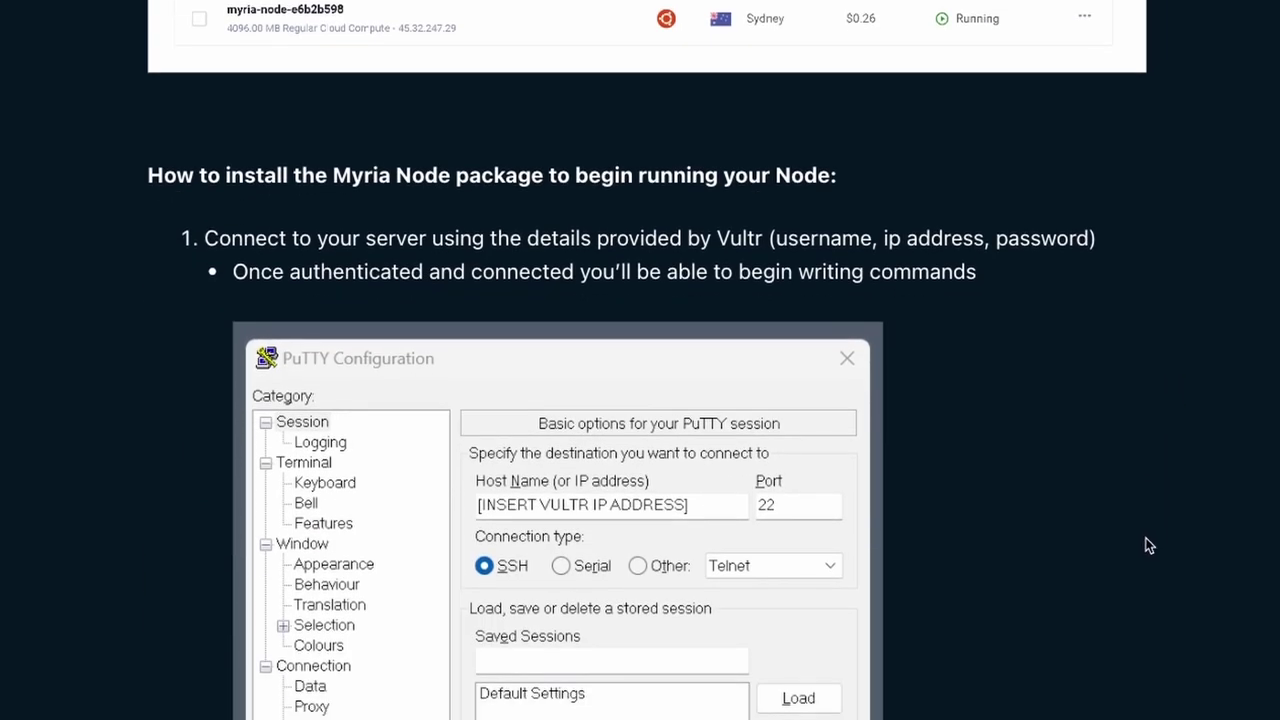
scroll(1148, 545, "down", 15)
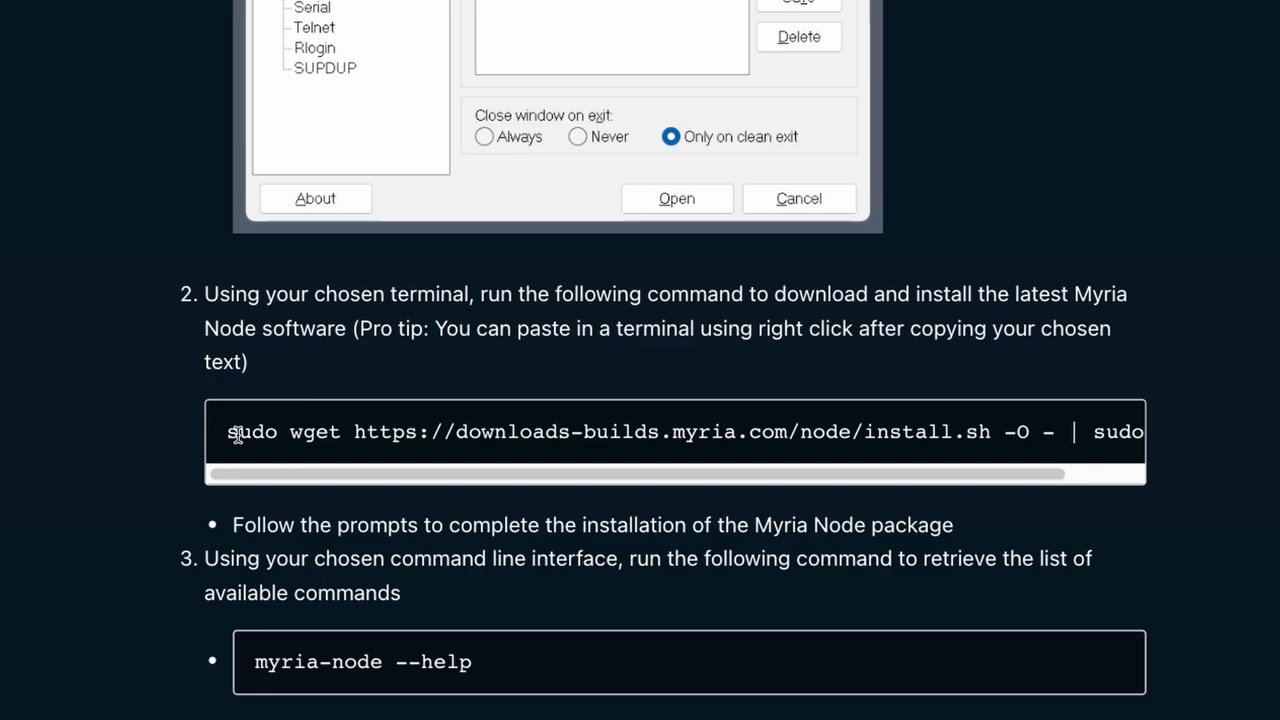
left_click_drag(237, 432, 1249, 440)
key("super+c")
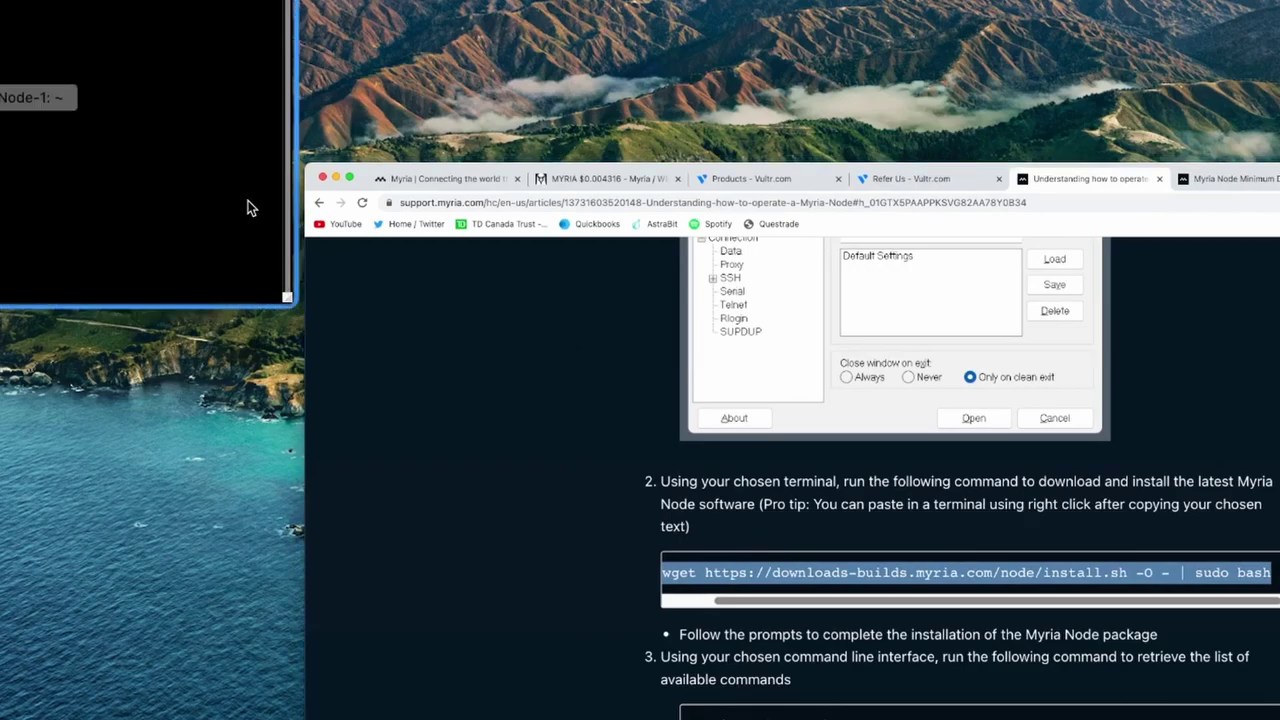
left_click(250, 208)
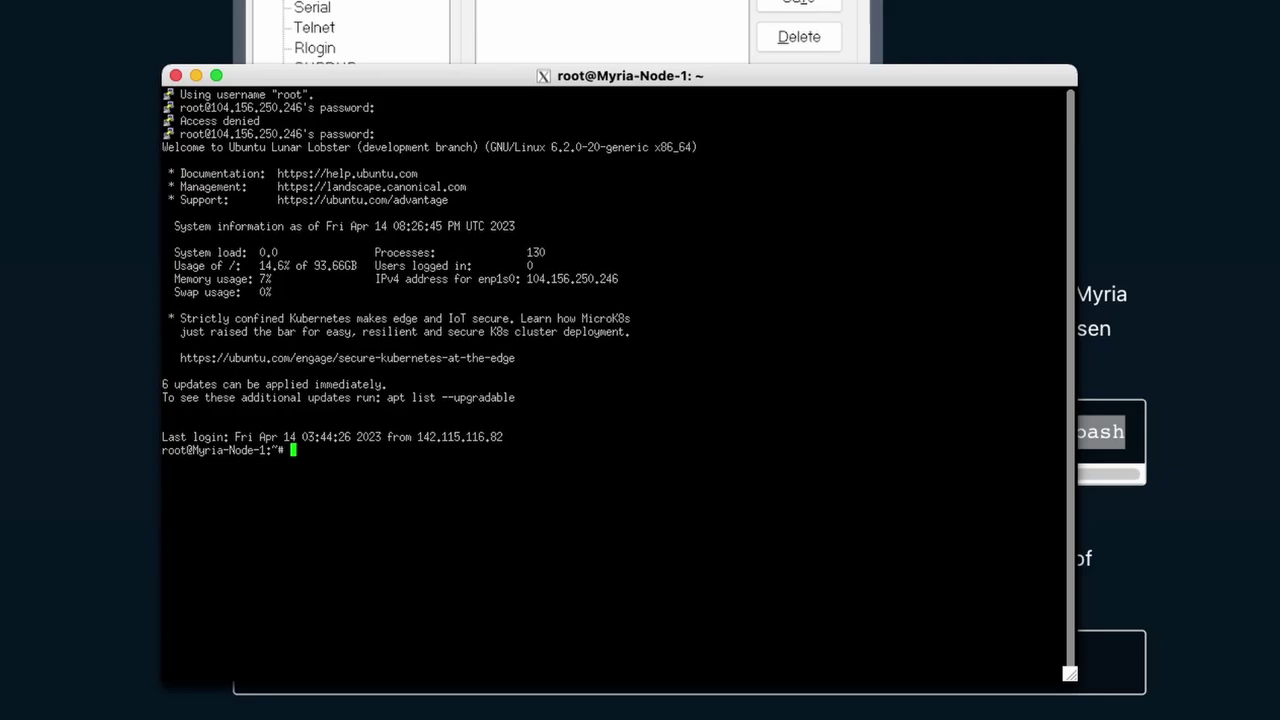
Step: Return to the setup guide, and open the node setup tutorial video in Myria's tweet full screen
left_click(1273, 484)
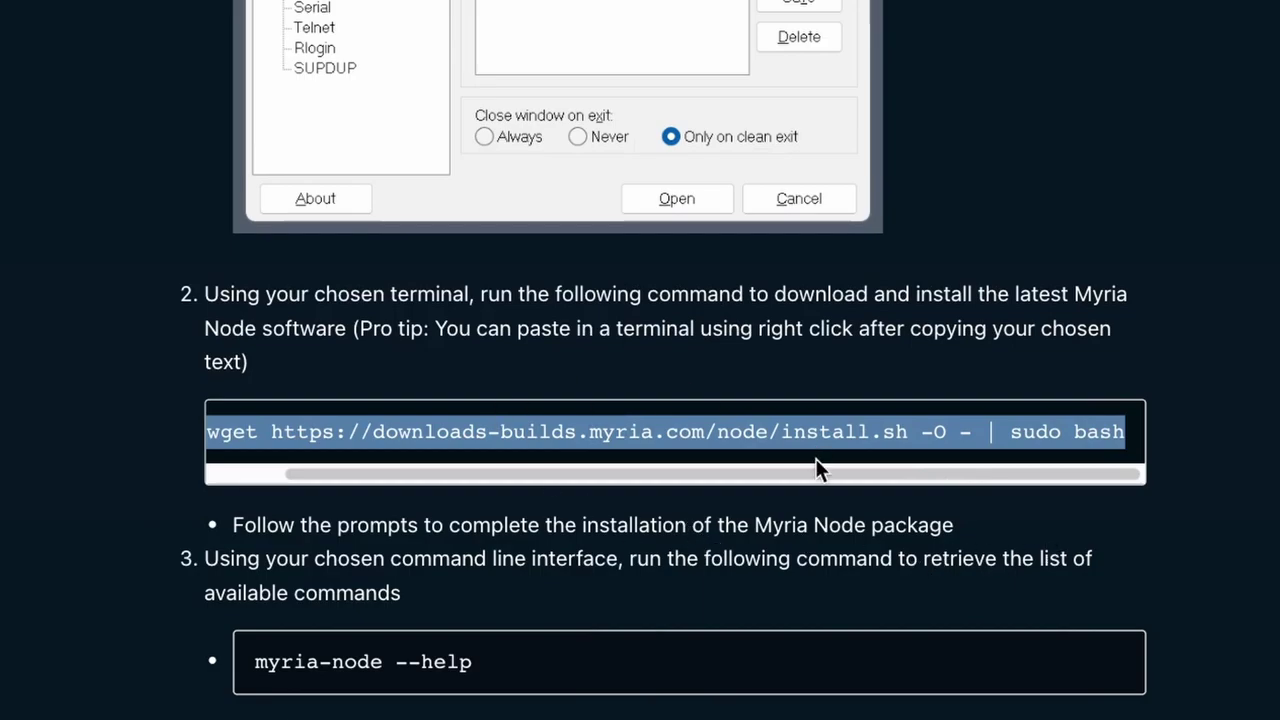
scroll(1252, 427, "down", 3)
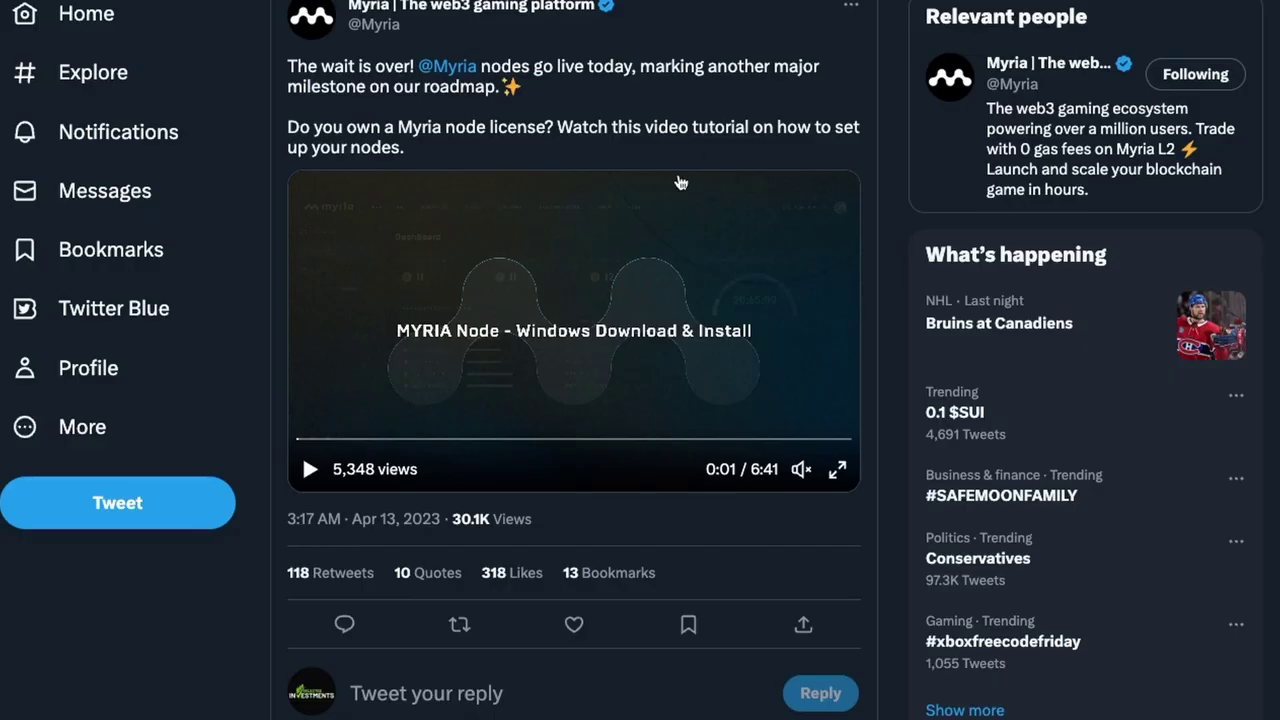
left_click(837, 469)
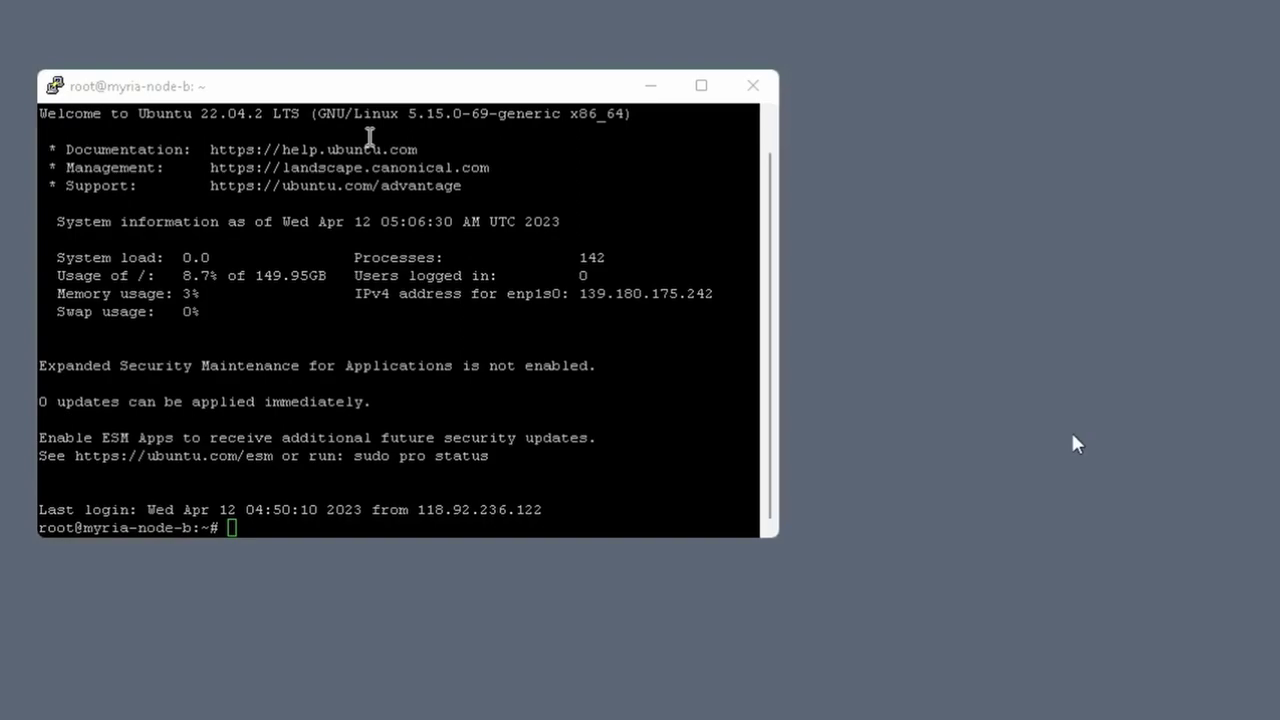
Step: Run the copied Myria Node install command in the myria-node-b terminal, and list the available options with myria-node --help
left_click(369, 135)
right_click(233, 528)
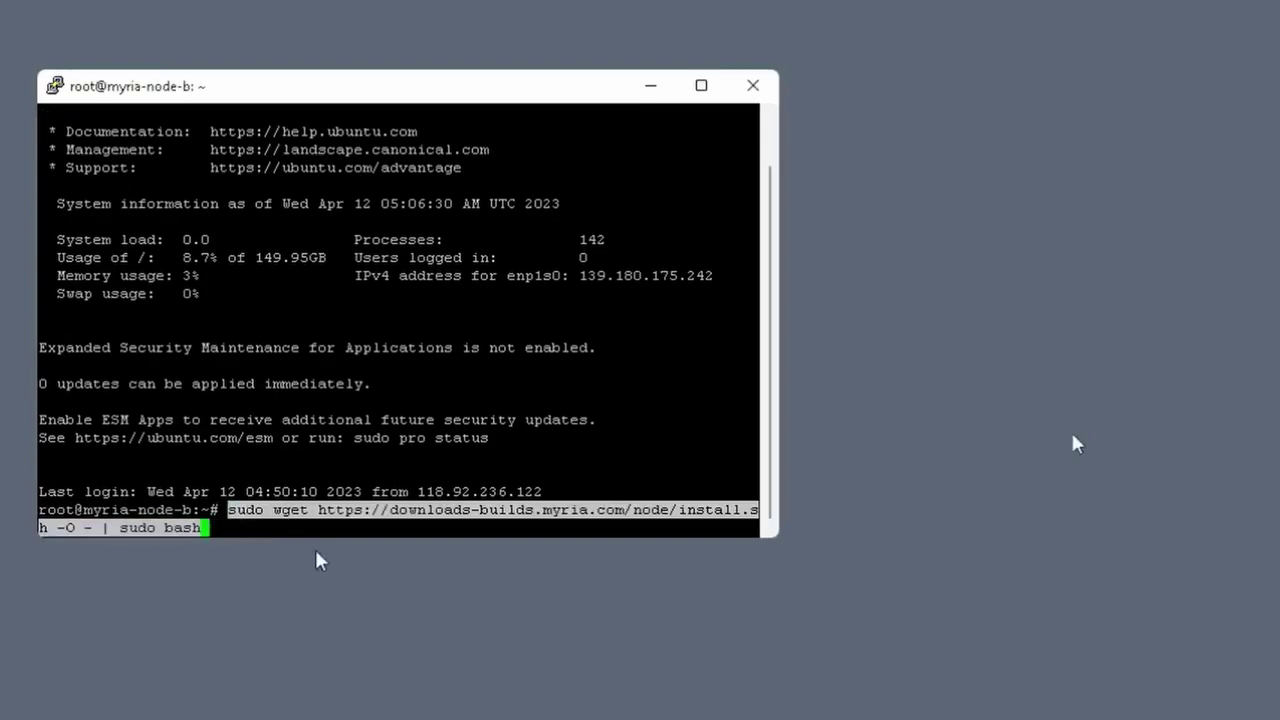
key("Return")
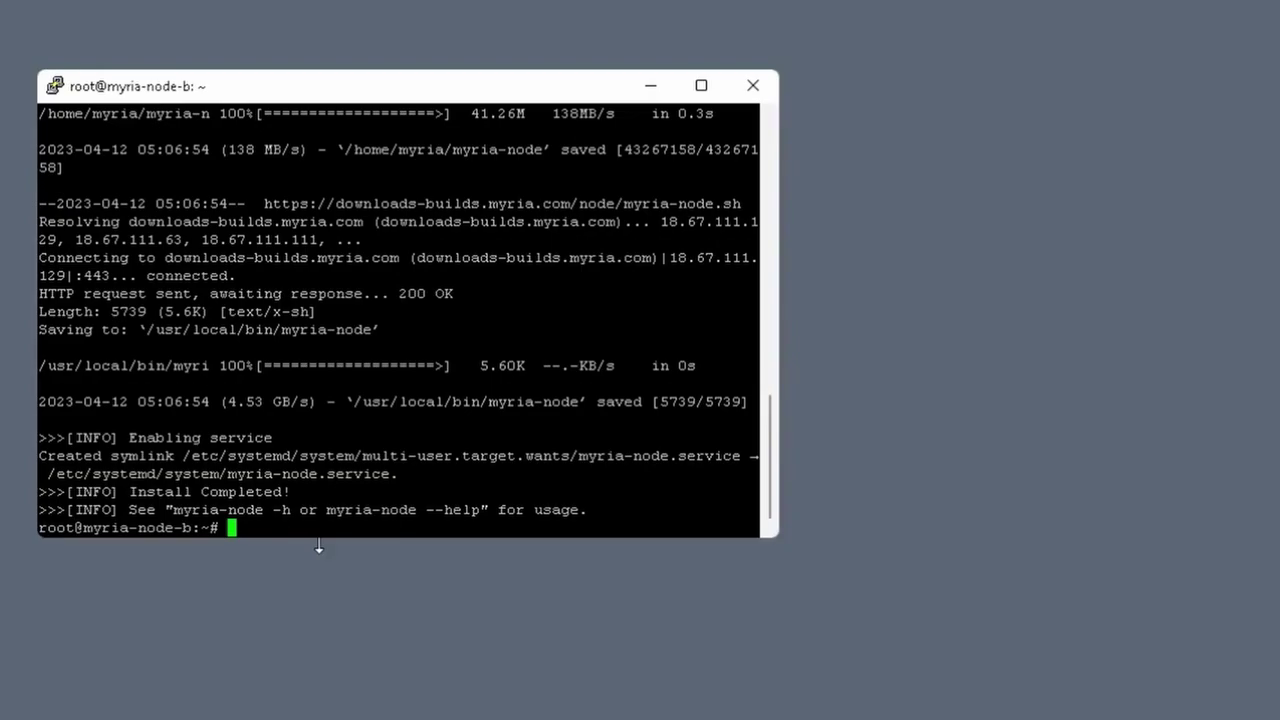
type("myria-node --help")
key("Return")
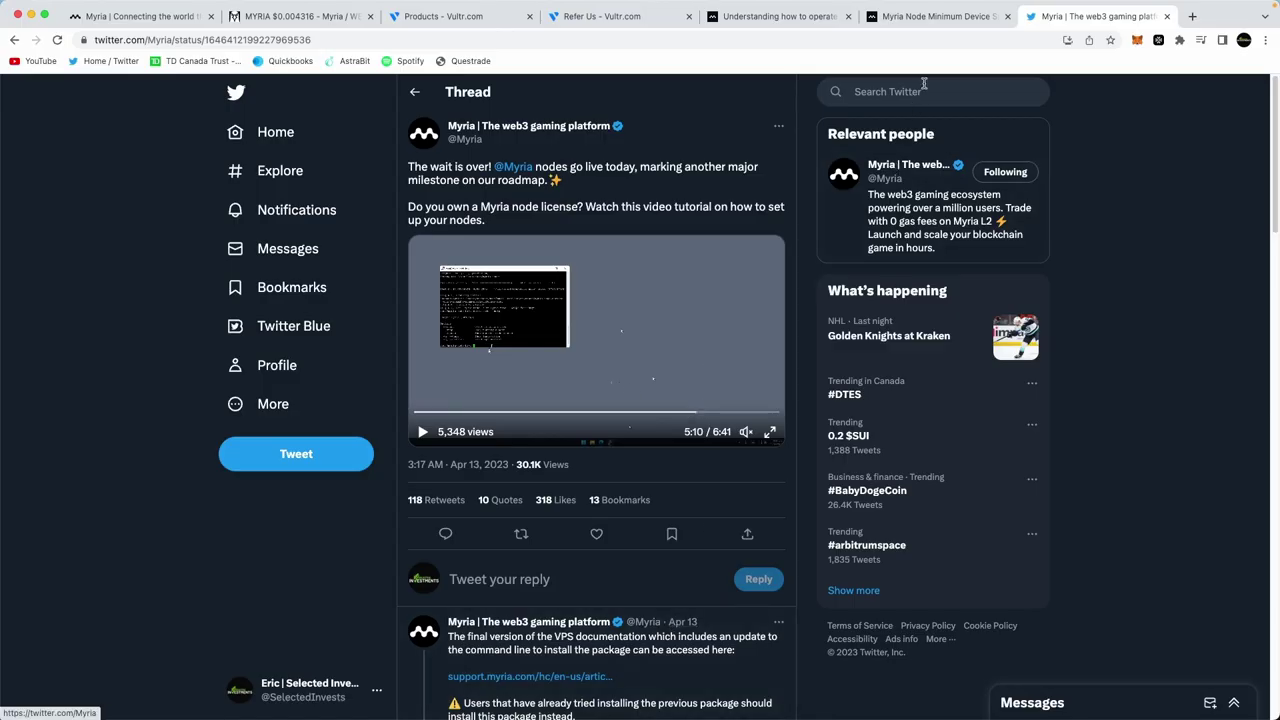
Step: Look up the command for starting a node in step 5 of the setup guide and highlight it
left_click(953, 24)
left_click(775, 17)
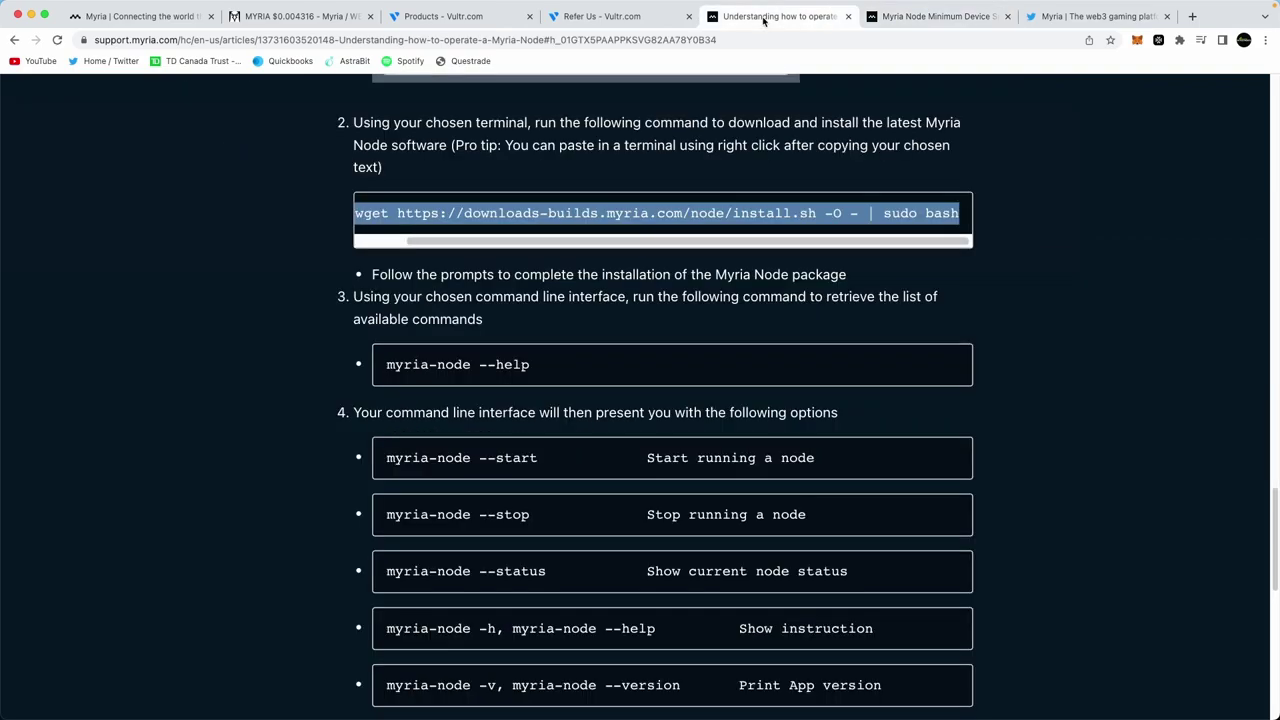
scroll(775, 388, "down", 5)
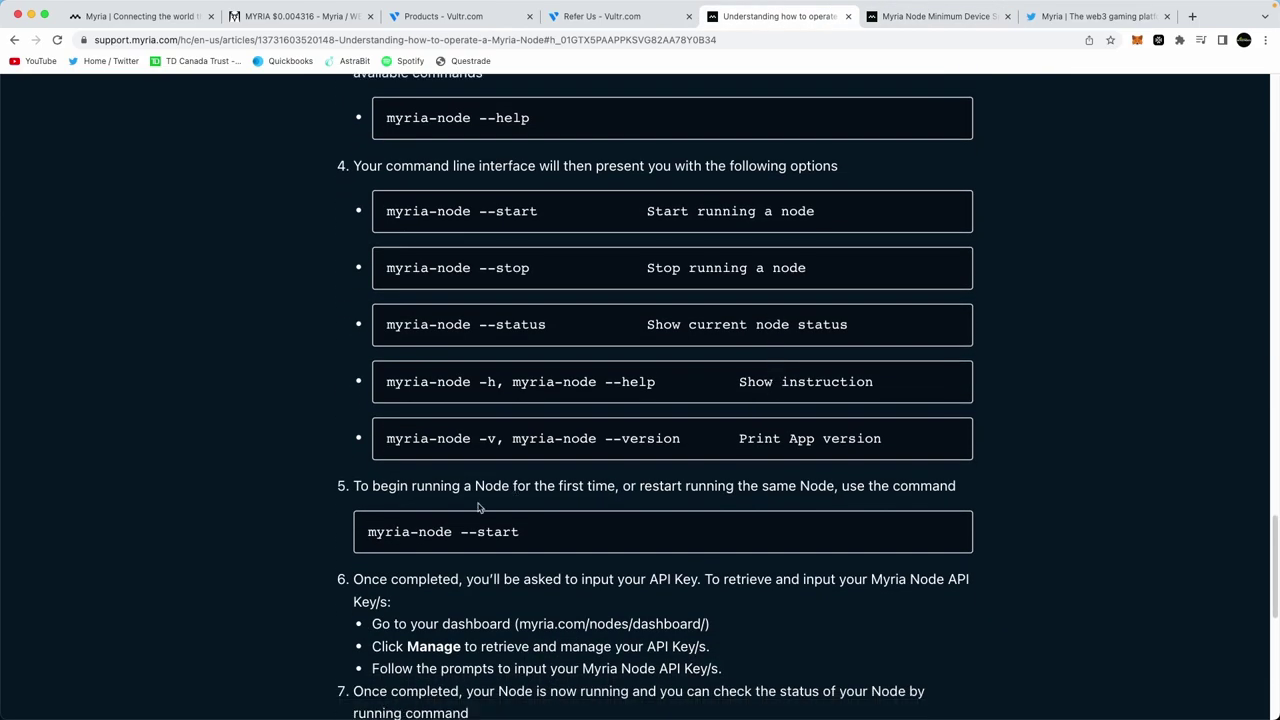
left_click_drag(534, 540, 364, 536)
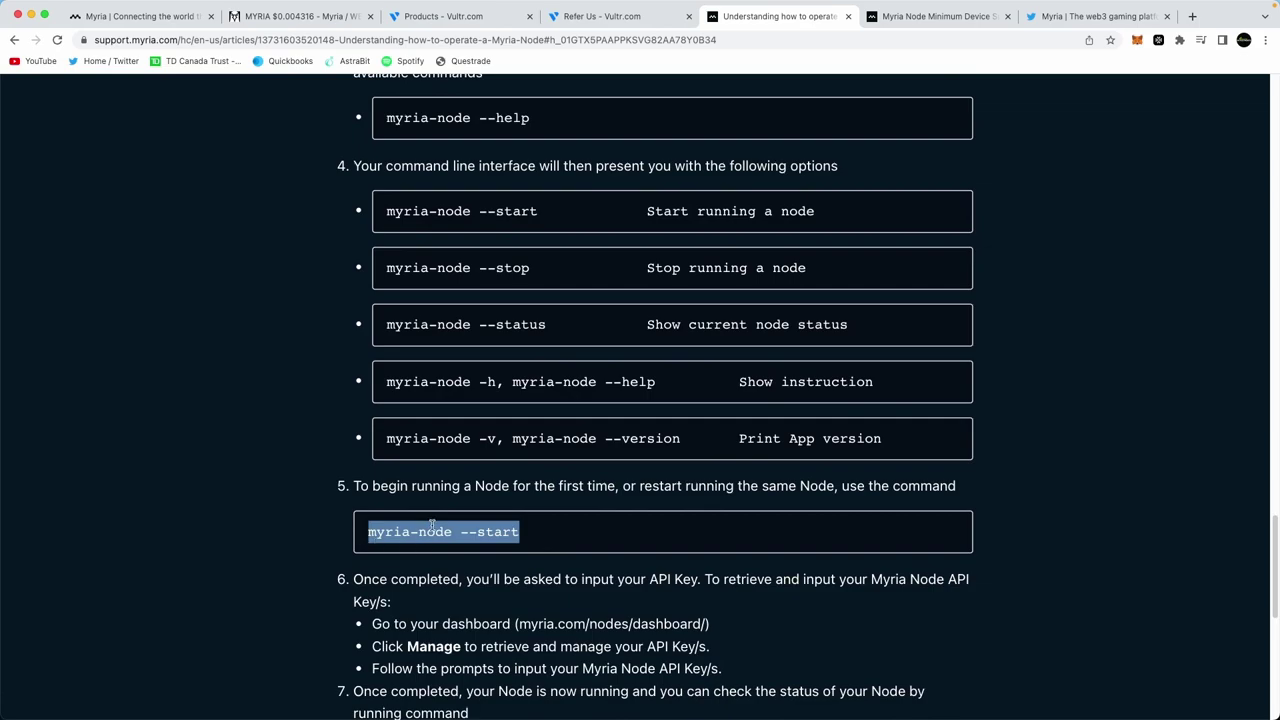
scroll(590, 530, "down", 1)
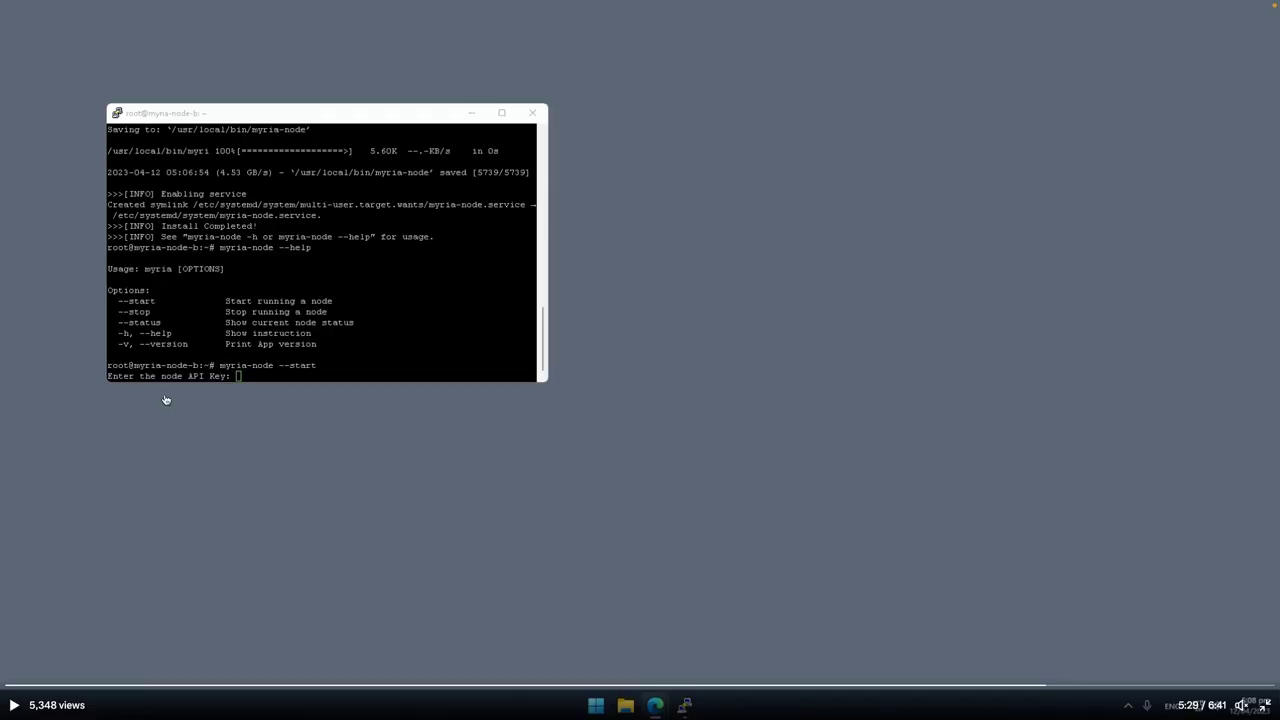
Step: Open the node dashboard on the Myria website, and check the API key management dialog of the listed node
key("Escape")
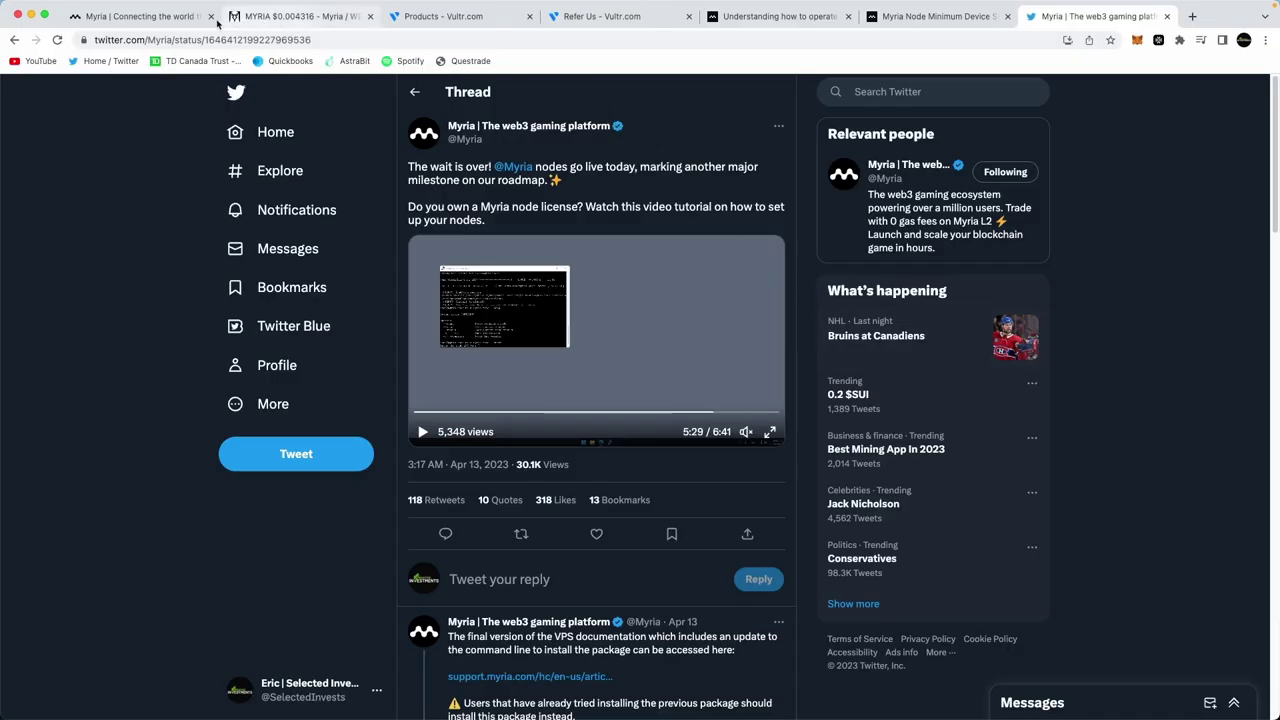
left_click(171, 18)
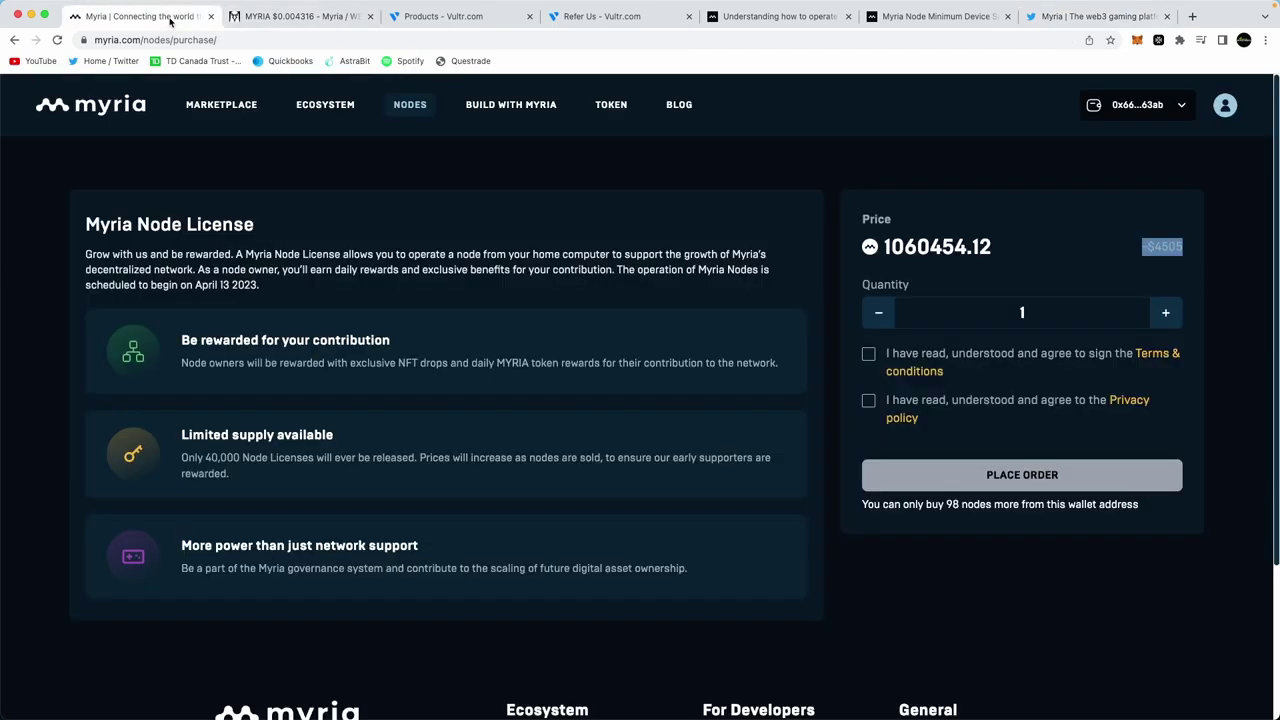
left_click(418, 106)
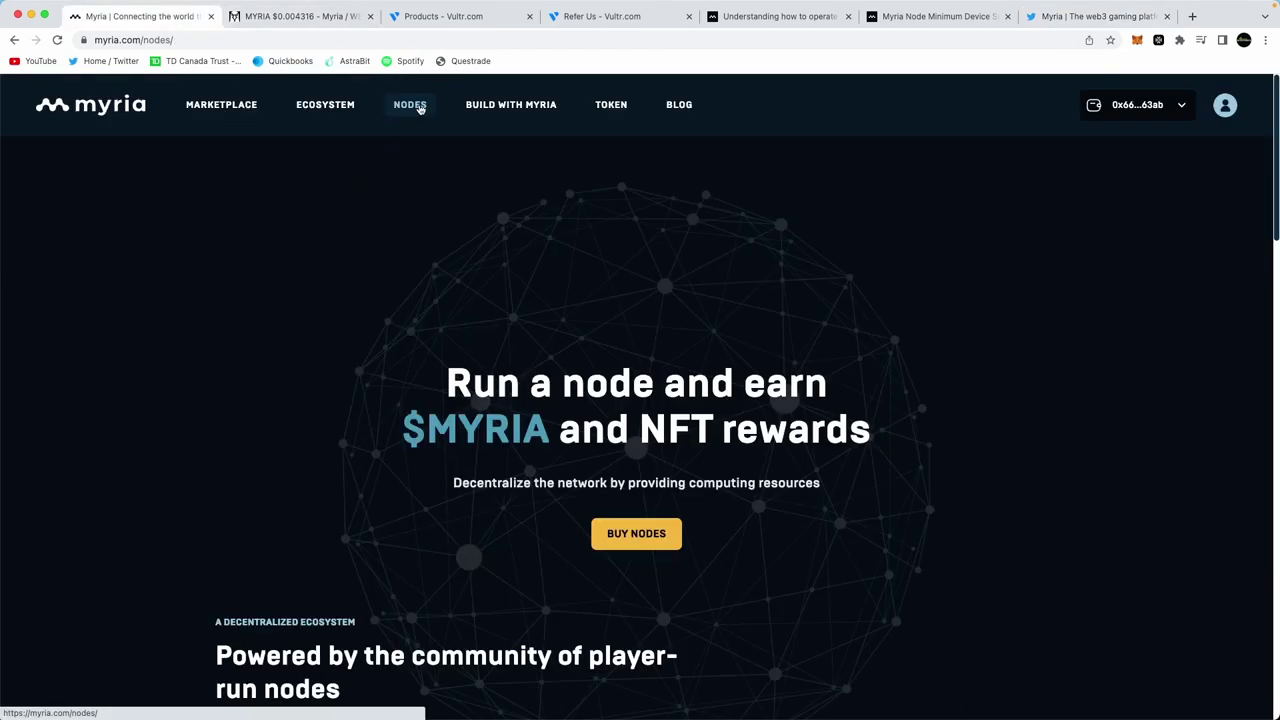
left_click(1226, 106)
left_click(1160, 187)
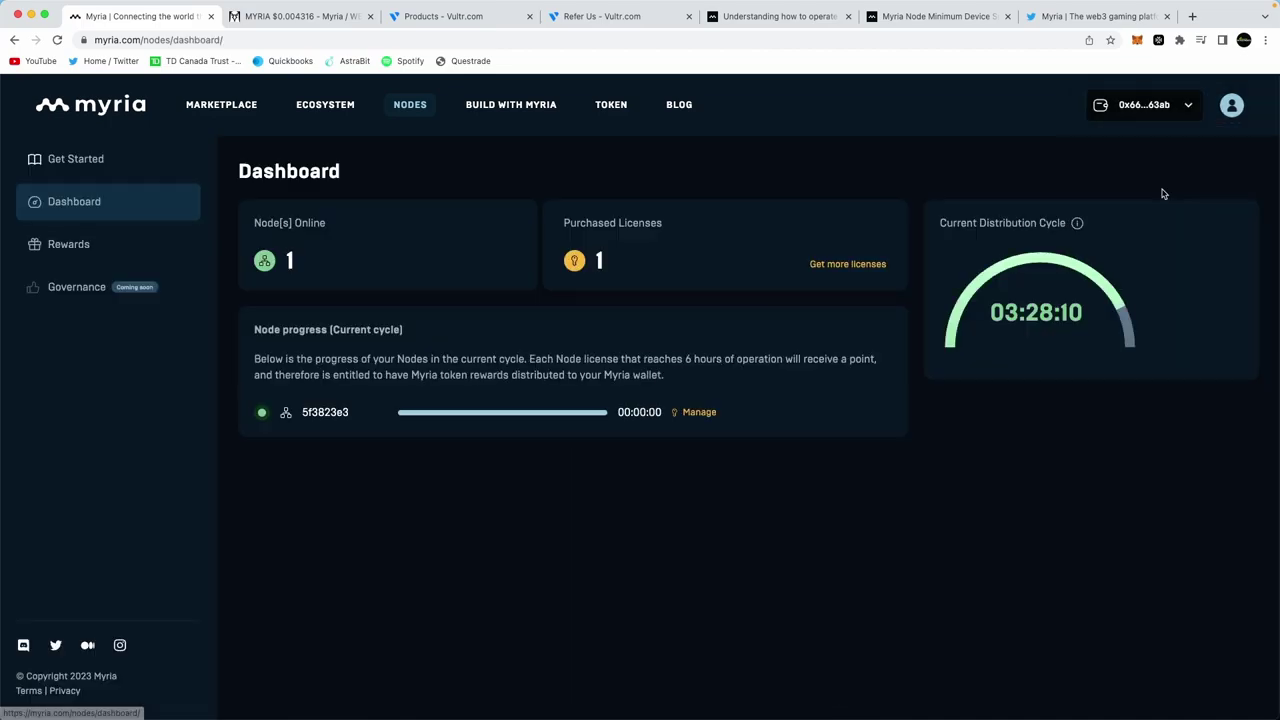
left_click(698, 413)
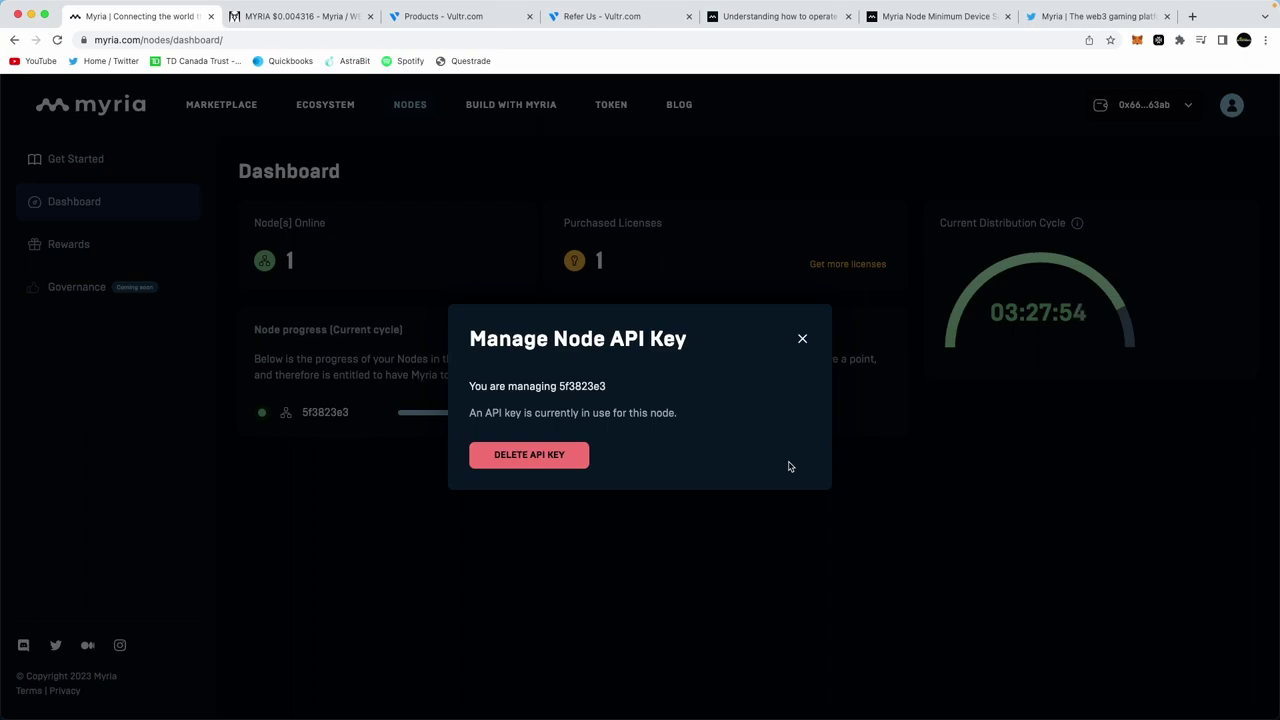
left_click(804, 340)
Step: Return to Myria's tutorial video on Twitter in full screen and skip ahead to about 5:41
left_click(1095, 16)
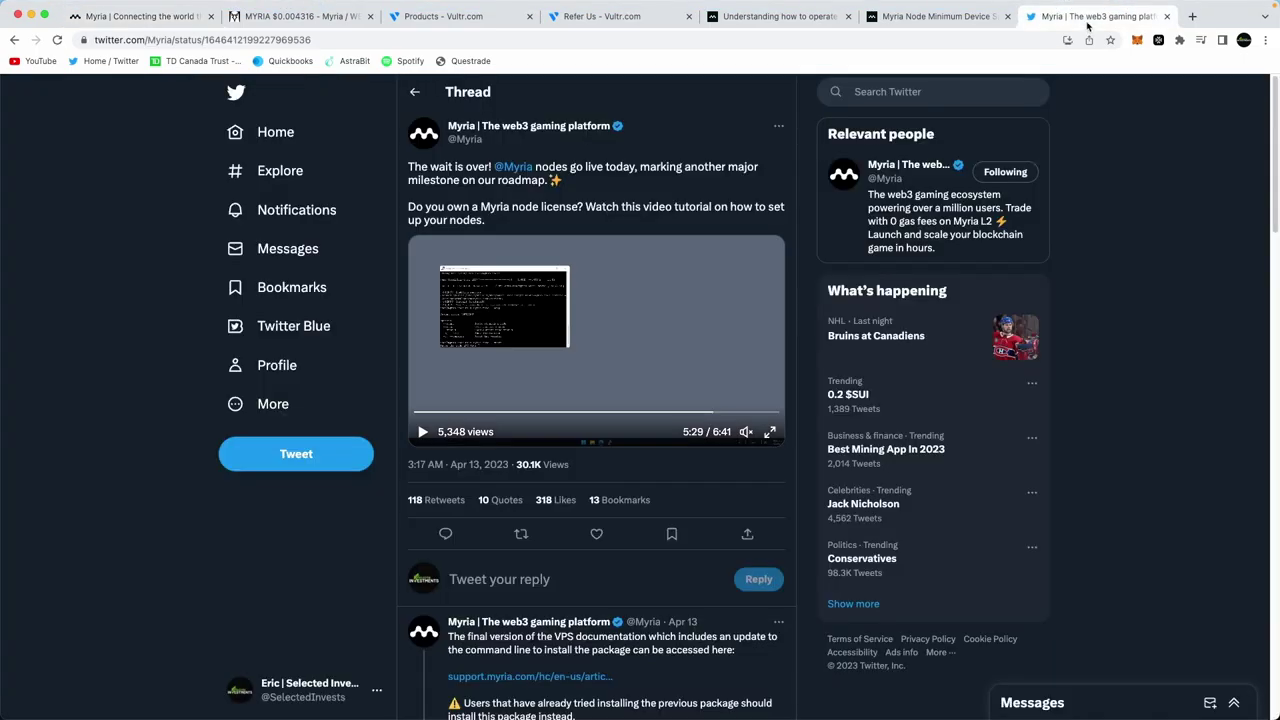
left_click(773, 436)
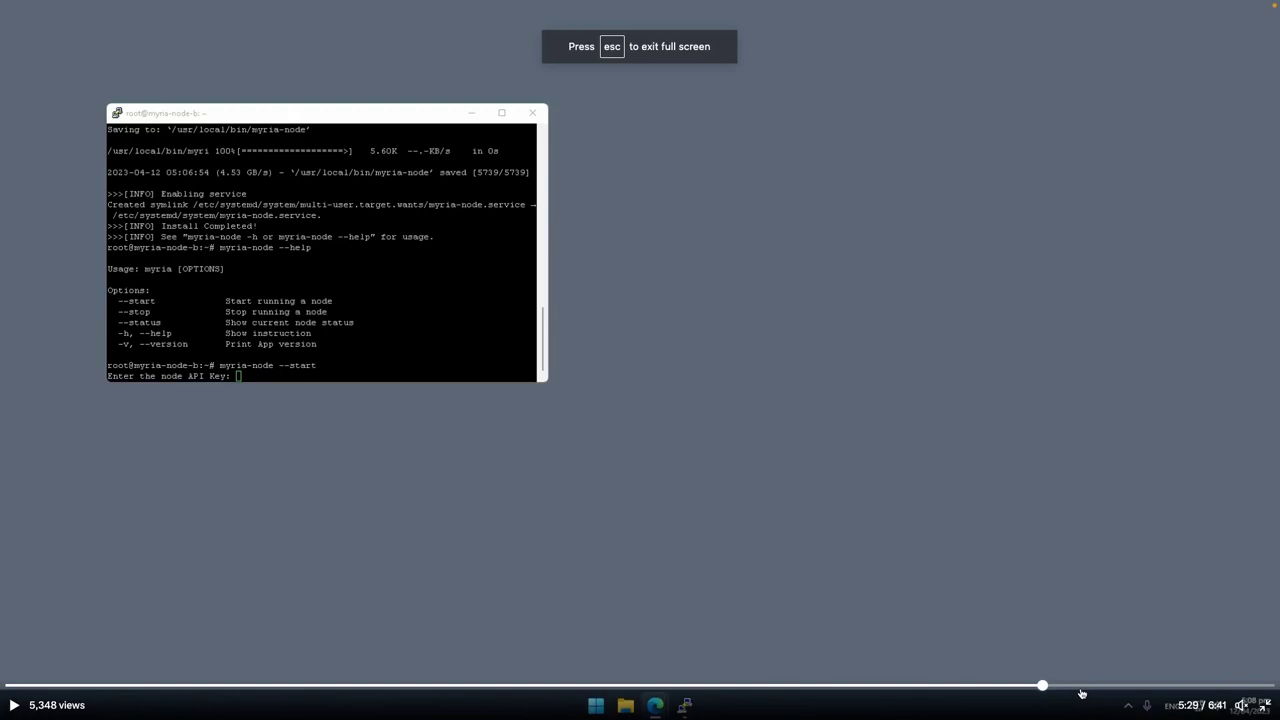
left_click(1080, 688)
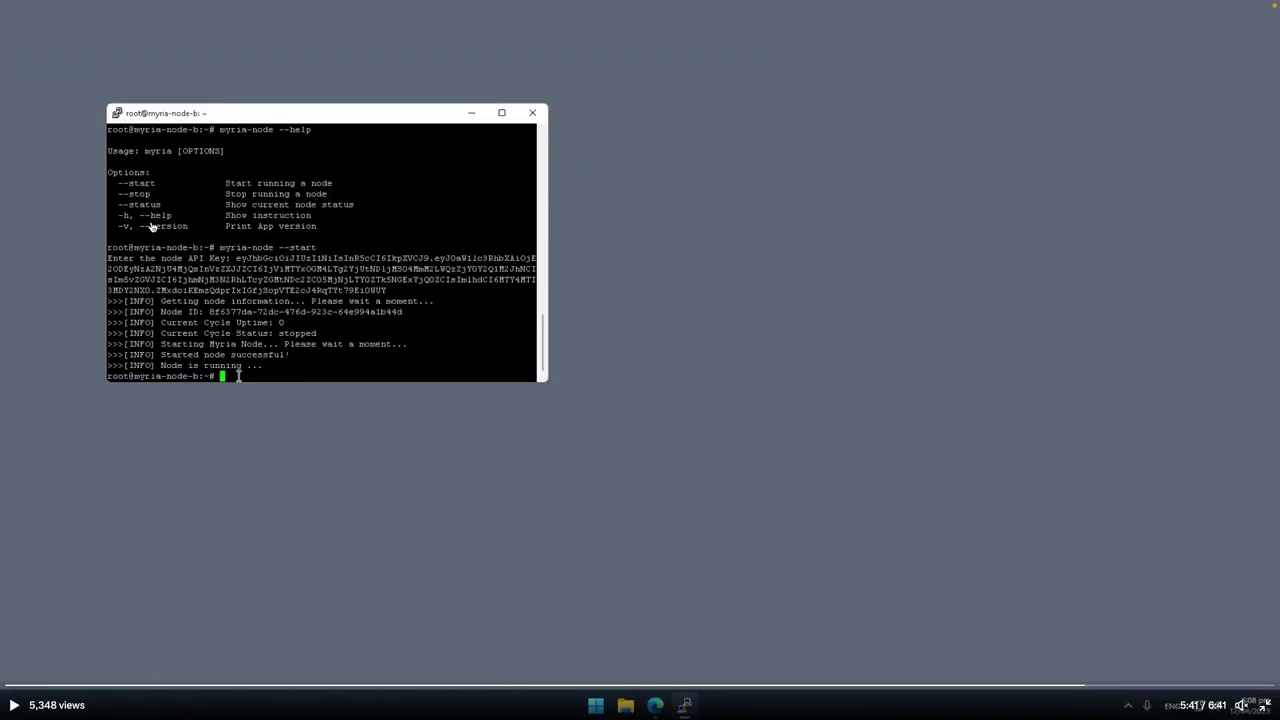
Step: Leave the full-screen tutorial video and check the online node count and the node's current cycle progress time on the Myria dashboard
key("Escape")
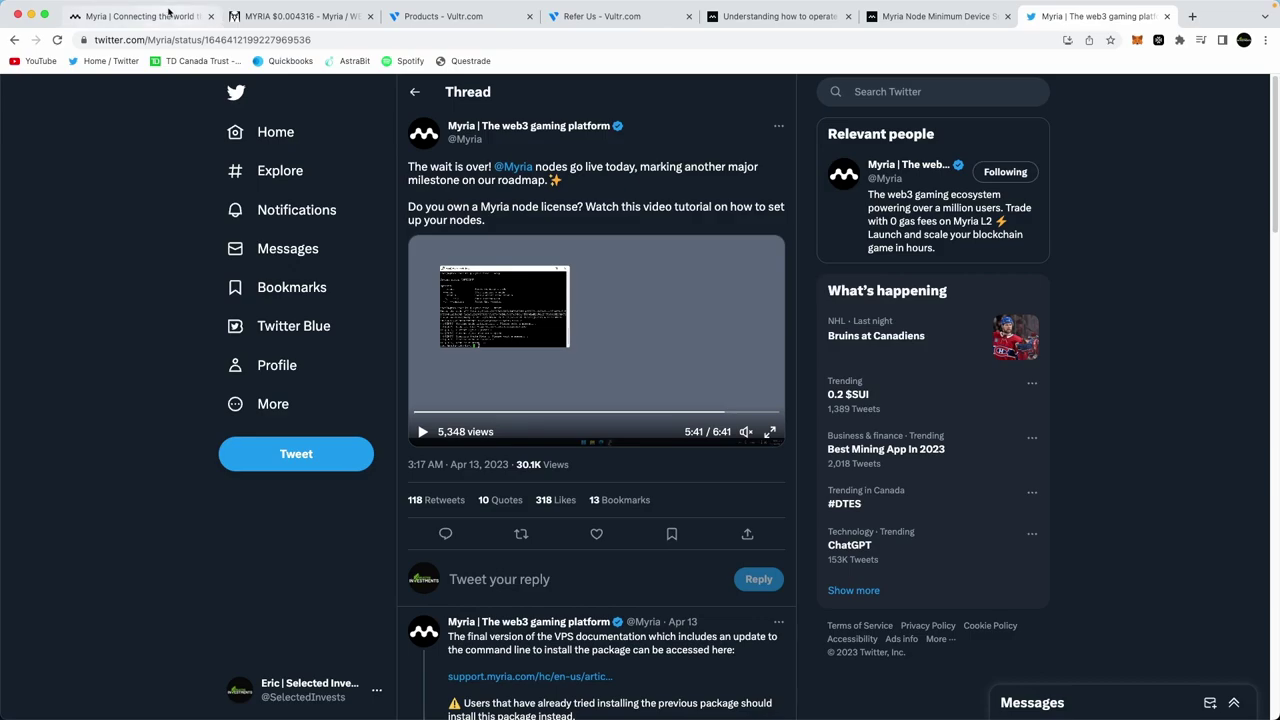
left_click(200, 17)
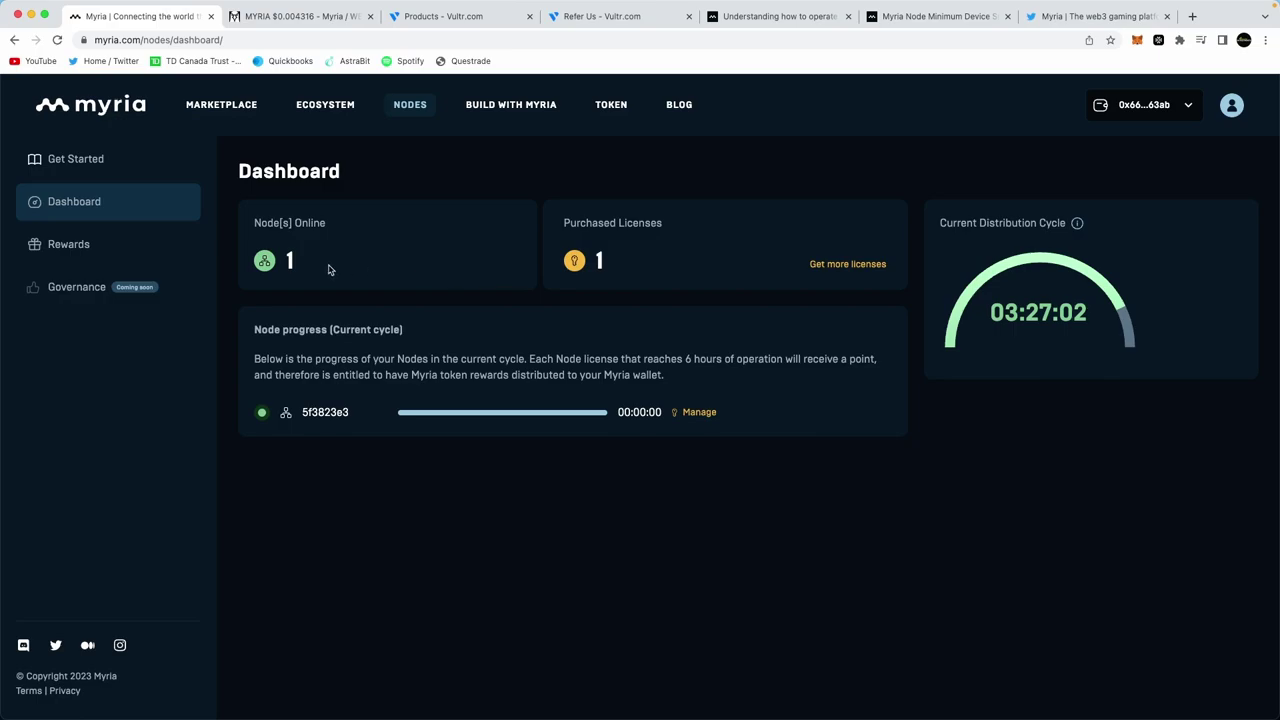
left_click_drag(306, 263, 257, 262)
left_click(388, 274)
left_click_drag(618, 412, 662, 412)
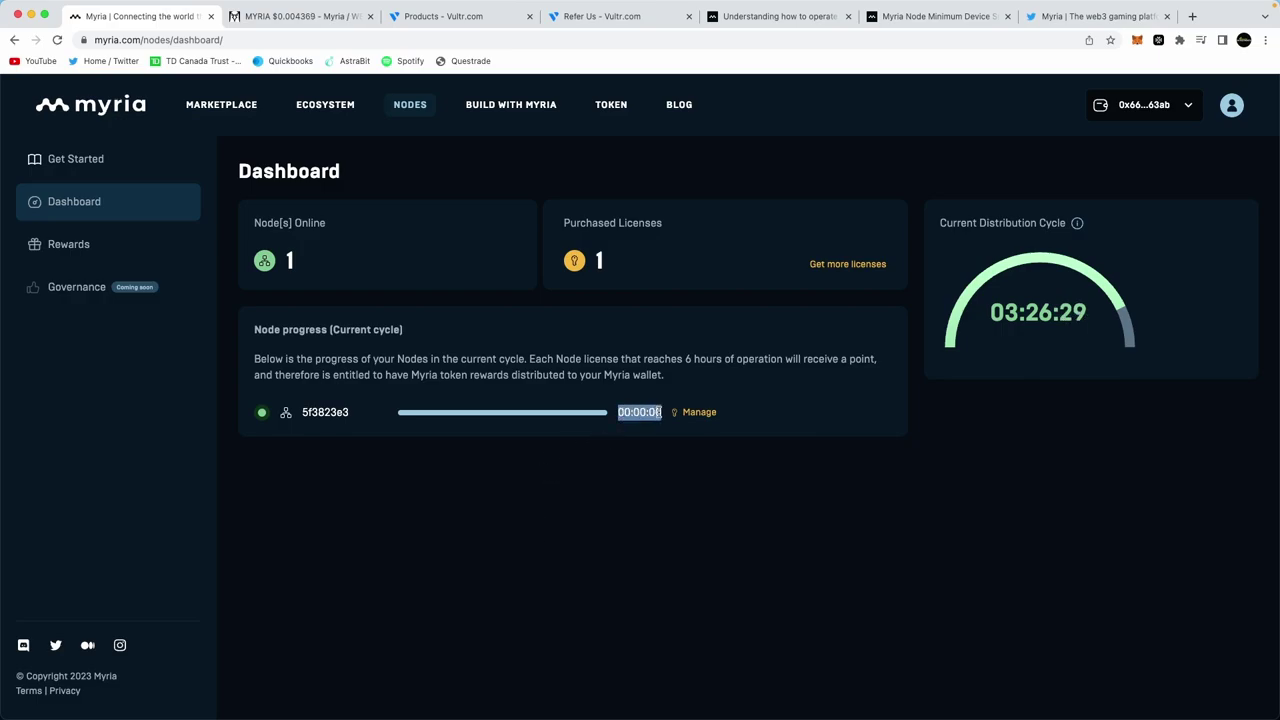
left_click(628, 470)
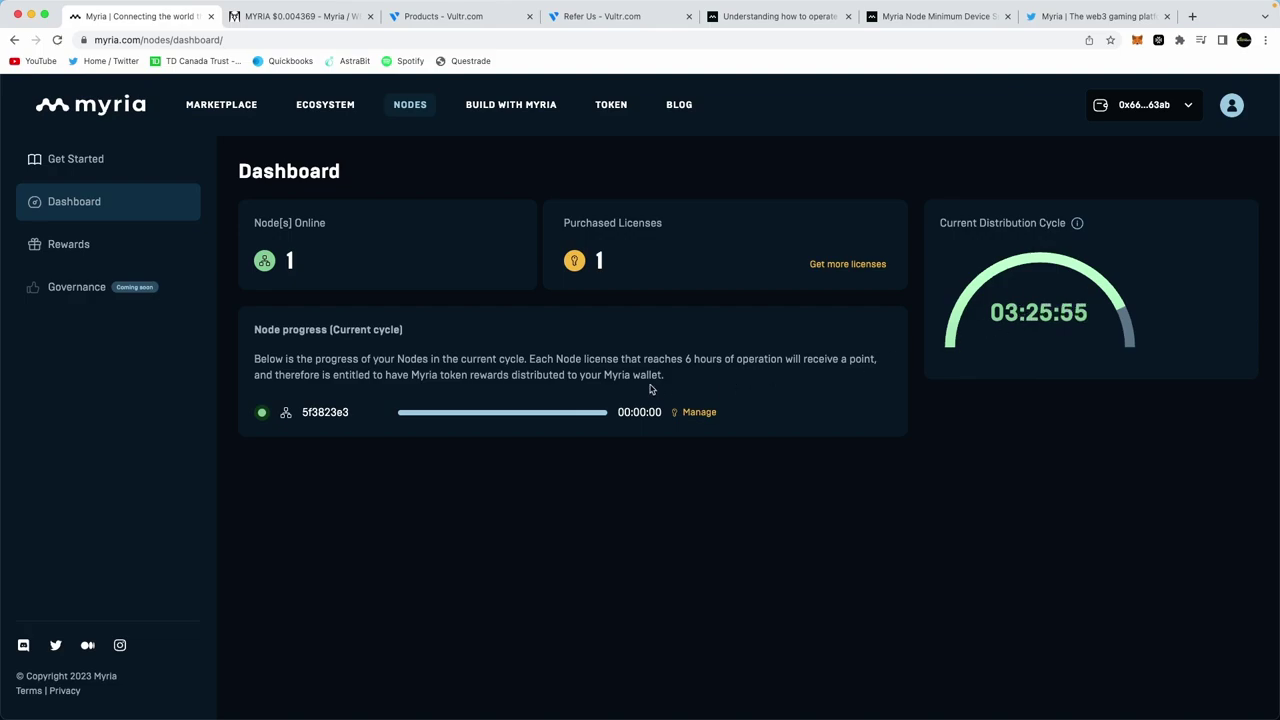
Step: View the node's rewards history on the Myria website and return to the node dashboard
left_click(138, 246)
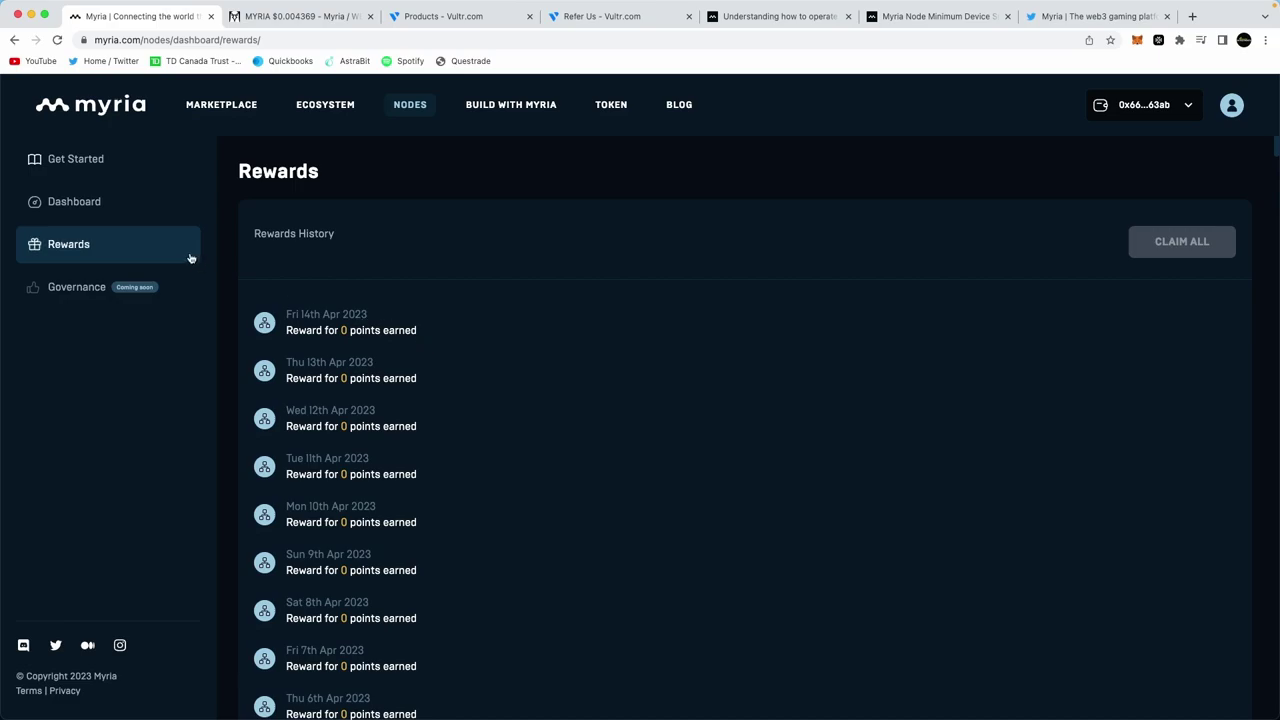
left_click(97, 206)
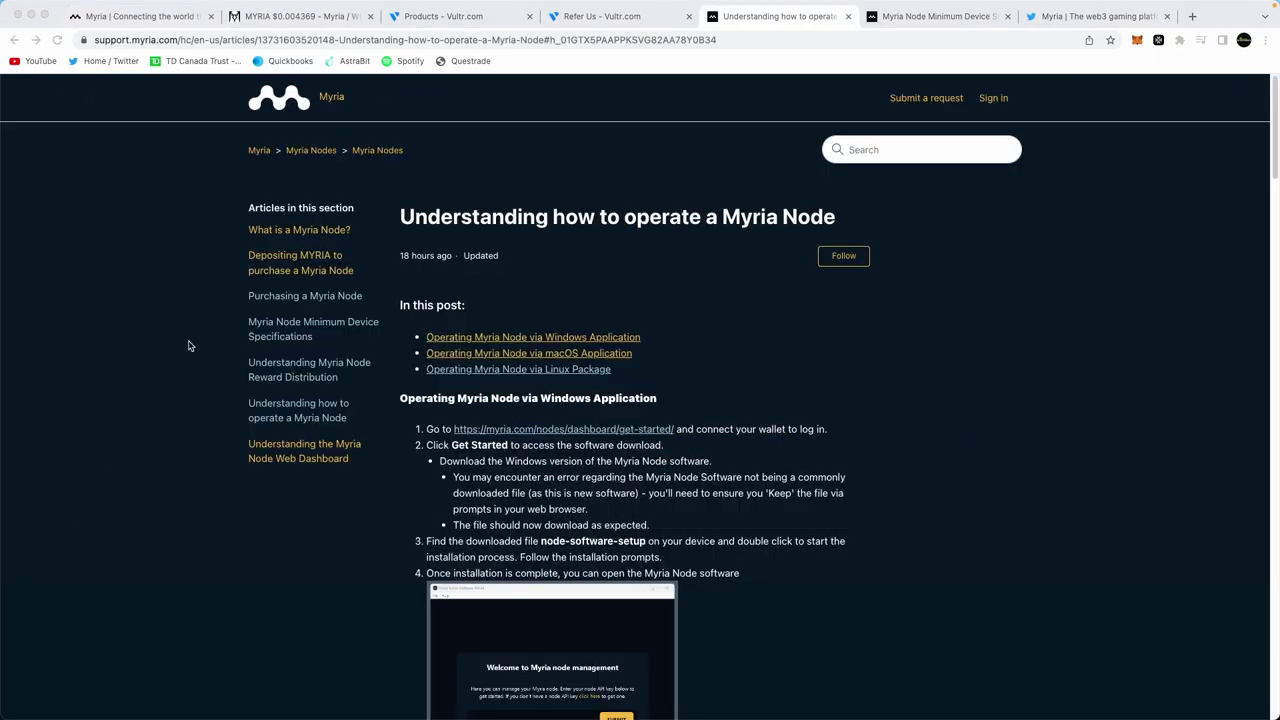
Step: Go to the instructions for operating a Myria Node via the Windows application in the support article
left_click(524, 340)
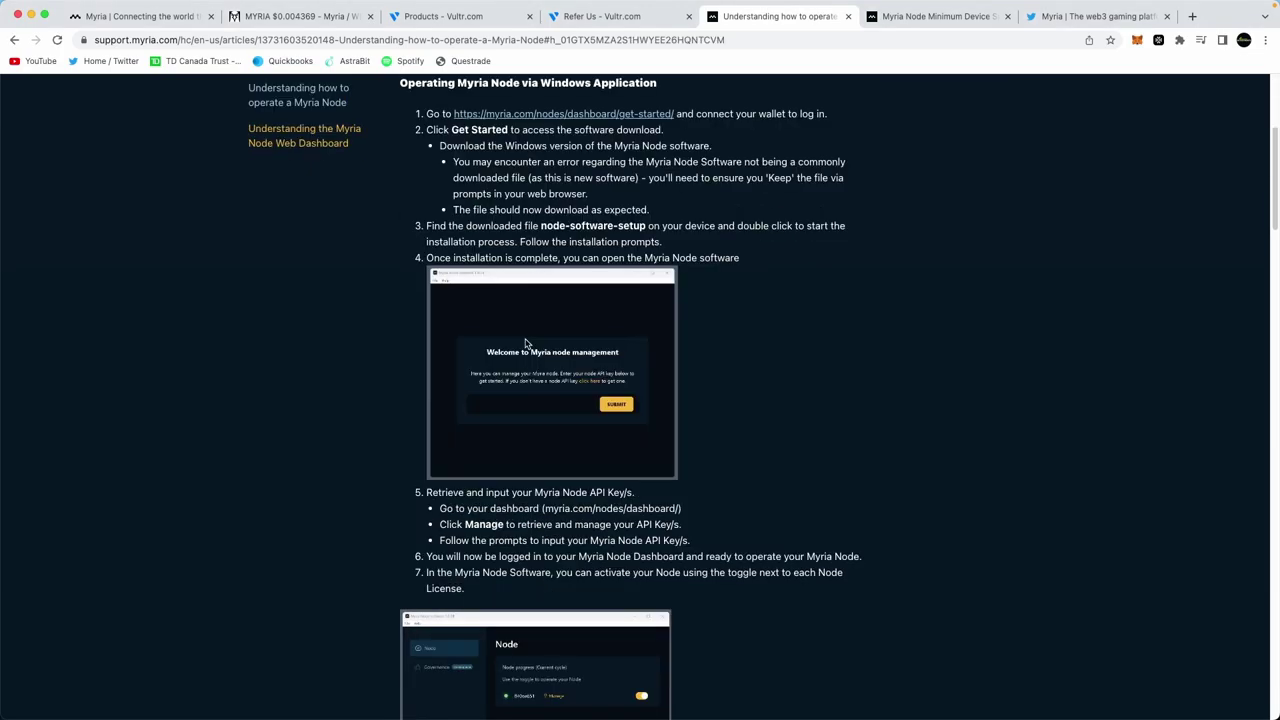